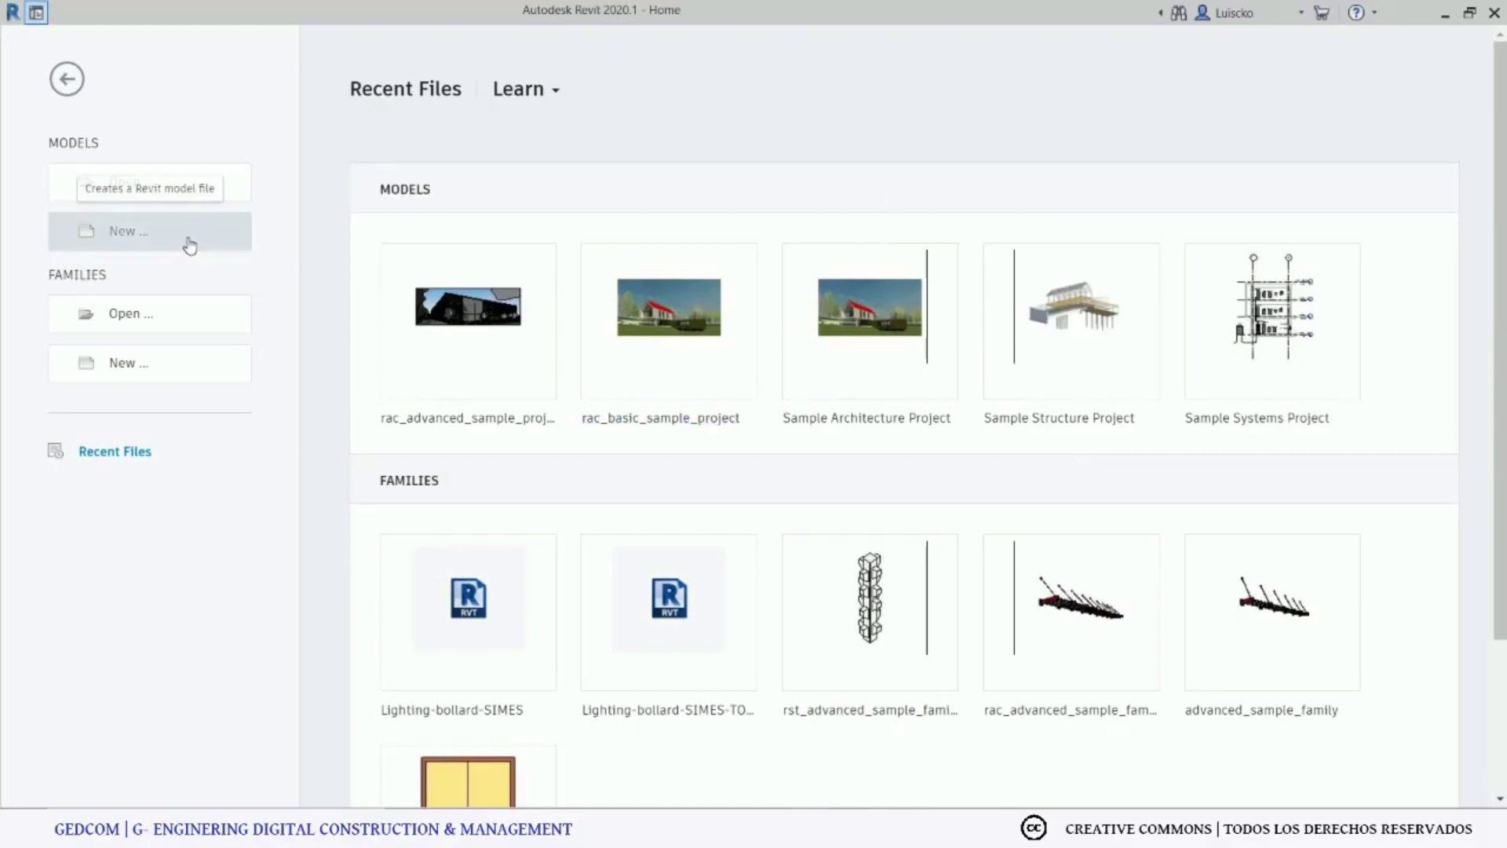
# Create a new Revit project and launch Dynamo from Manage > Visual Programming.
pyautogui.click(190, 245)
pyautogui.click(707, 478)
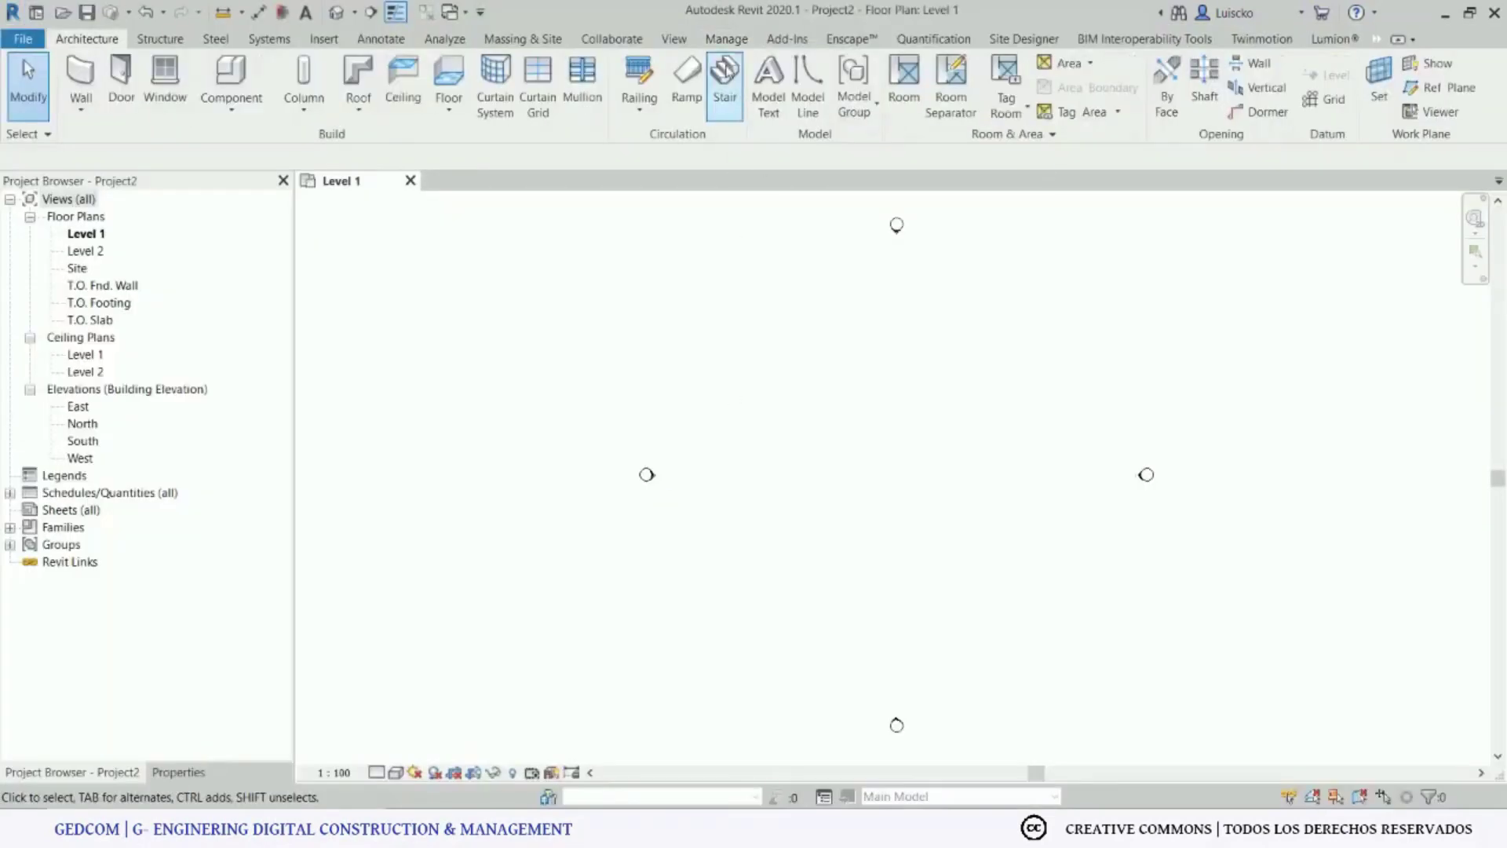
pyautogui.click(727, 43)
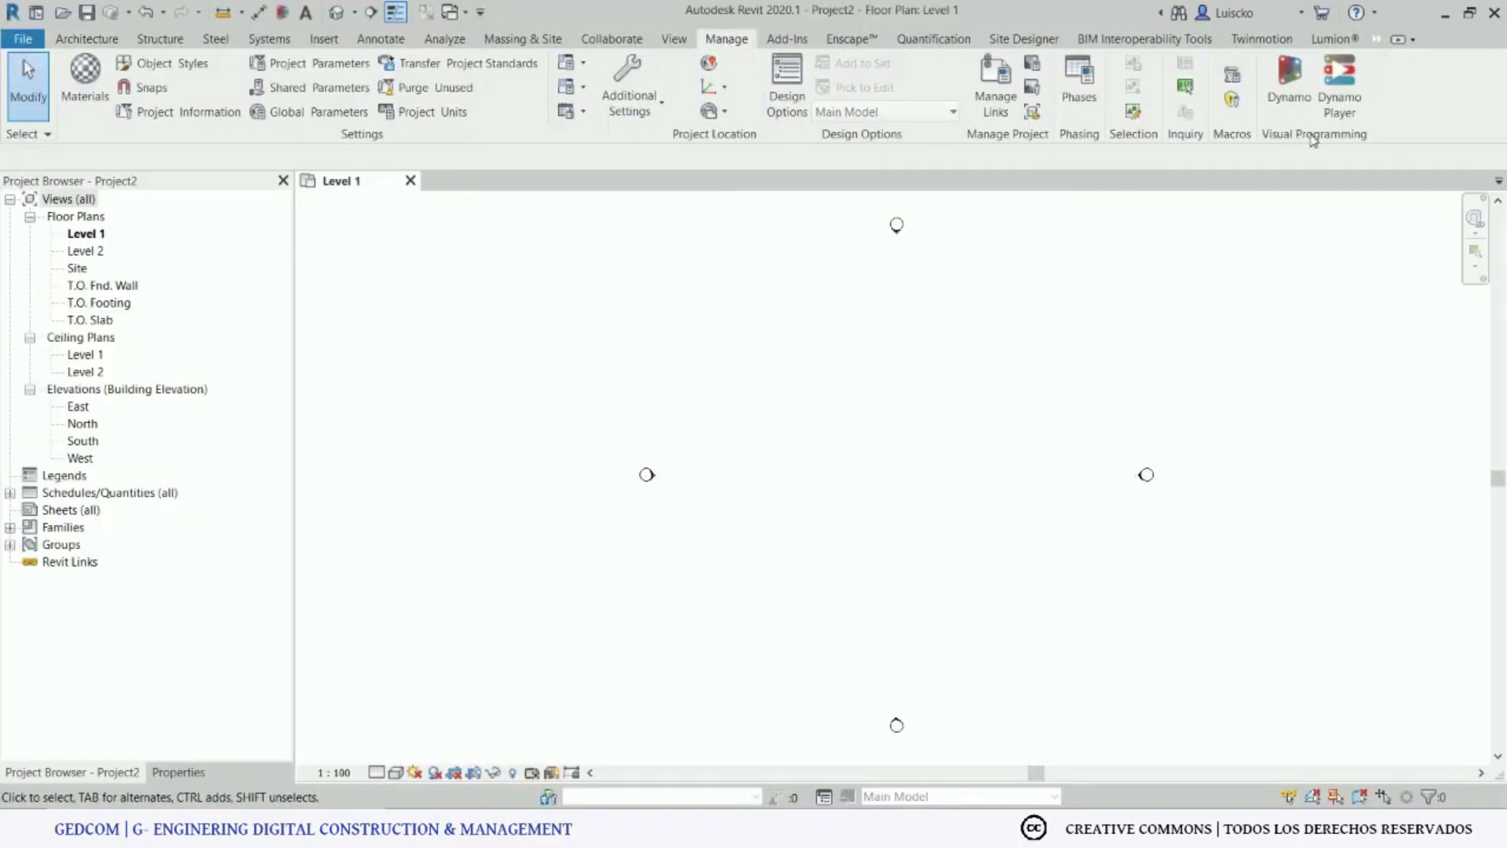
pyautogui.click(1289, 100)
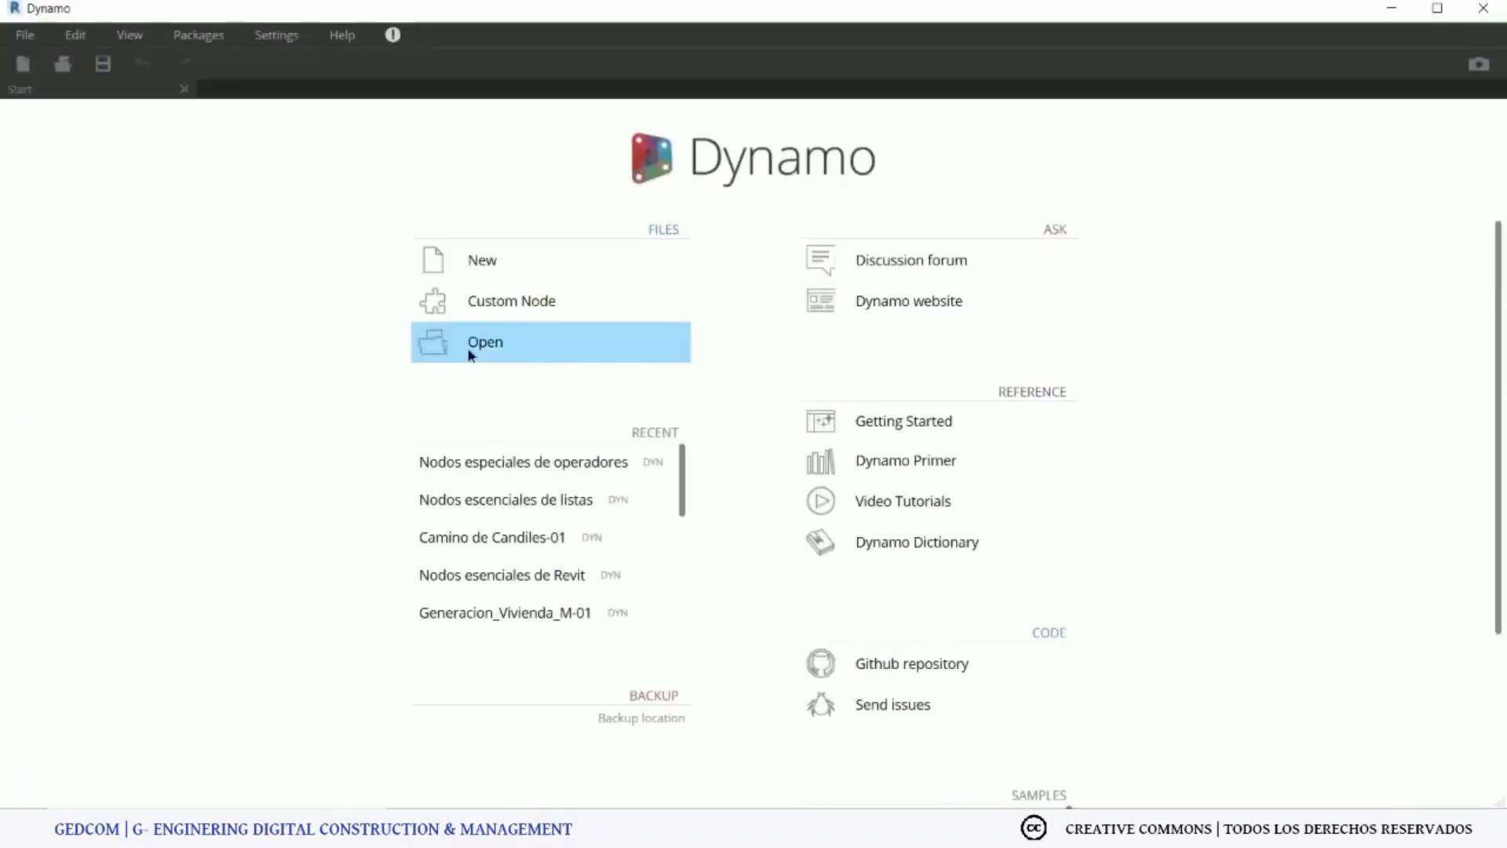
# Open the graph 'Nodos especiales de operadores.dyn' from the Dynamo start page.
pyautogui.click(471, 358)
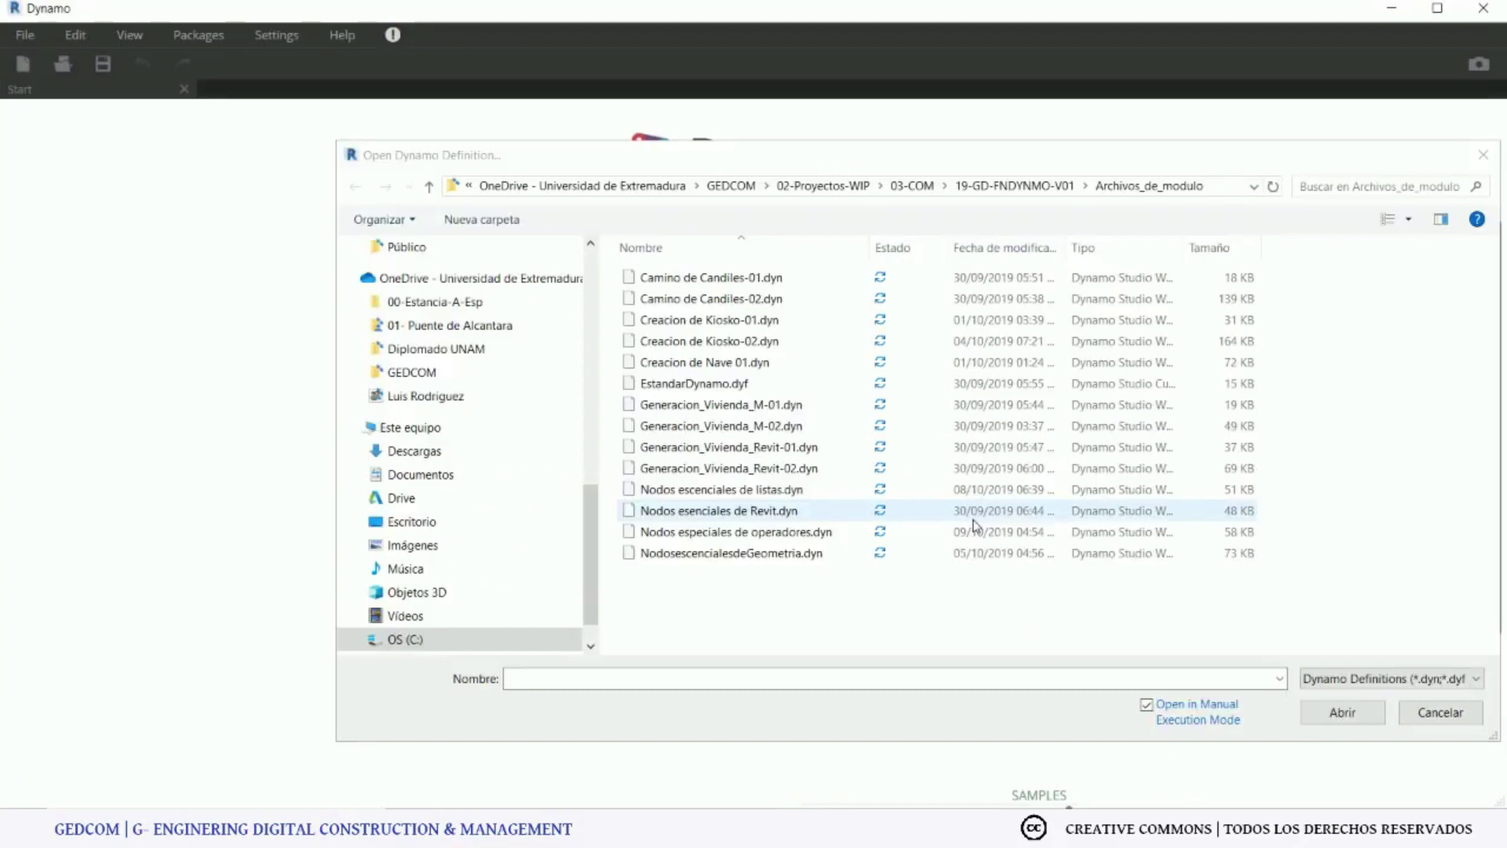
pyautogui.click(718, 537)
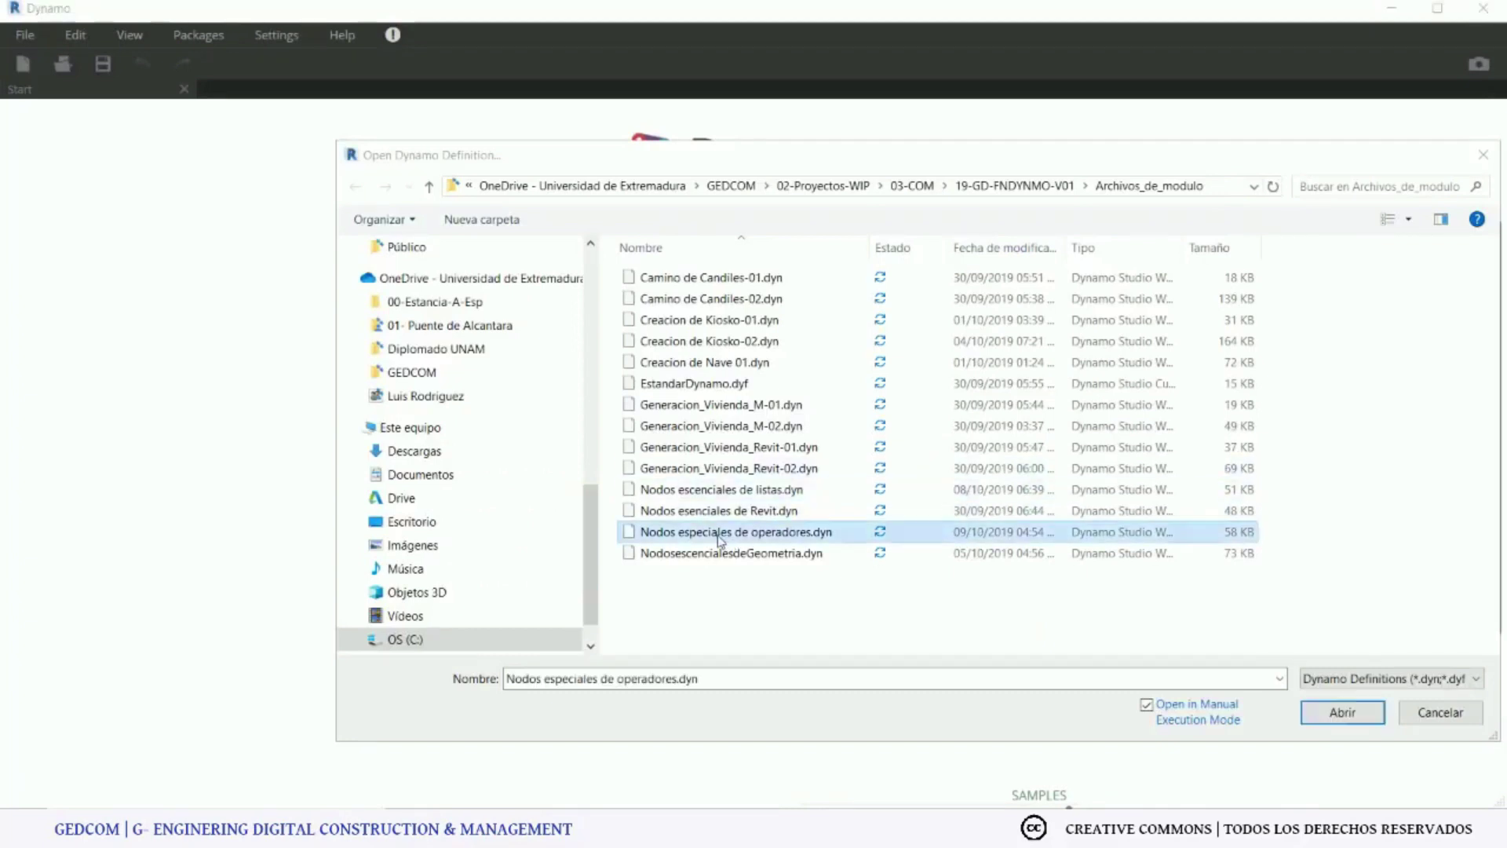
pyautogui.click(1327, 716)
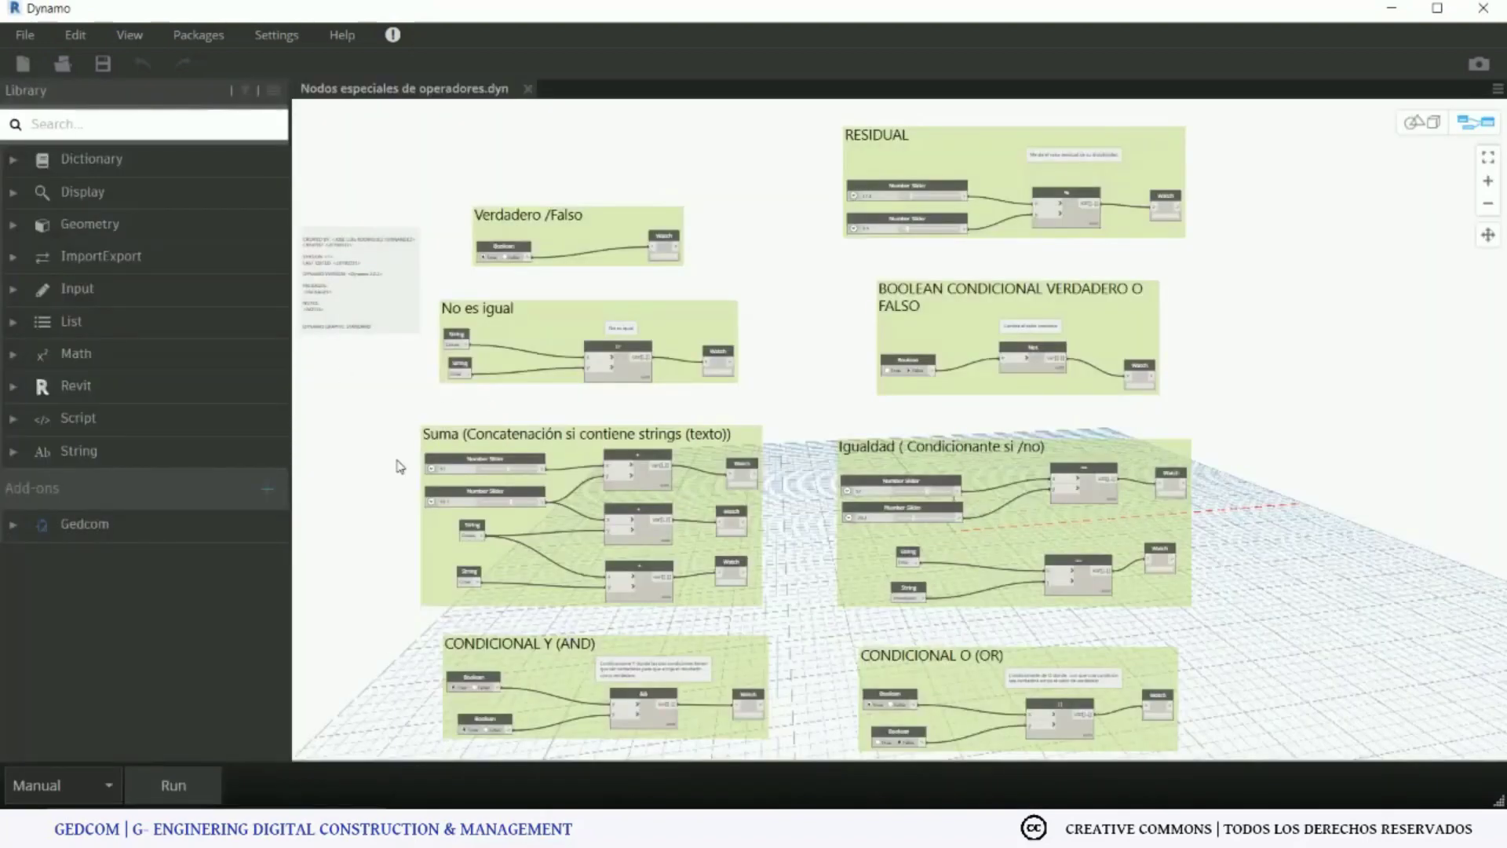
# Switch the run mode from Manual to Automatic and zoom to the Verdadero /Falso group.
pyautogui.click(56, 791)
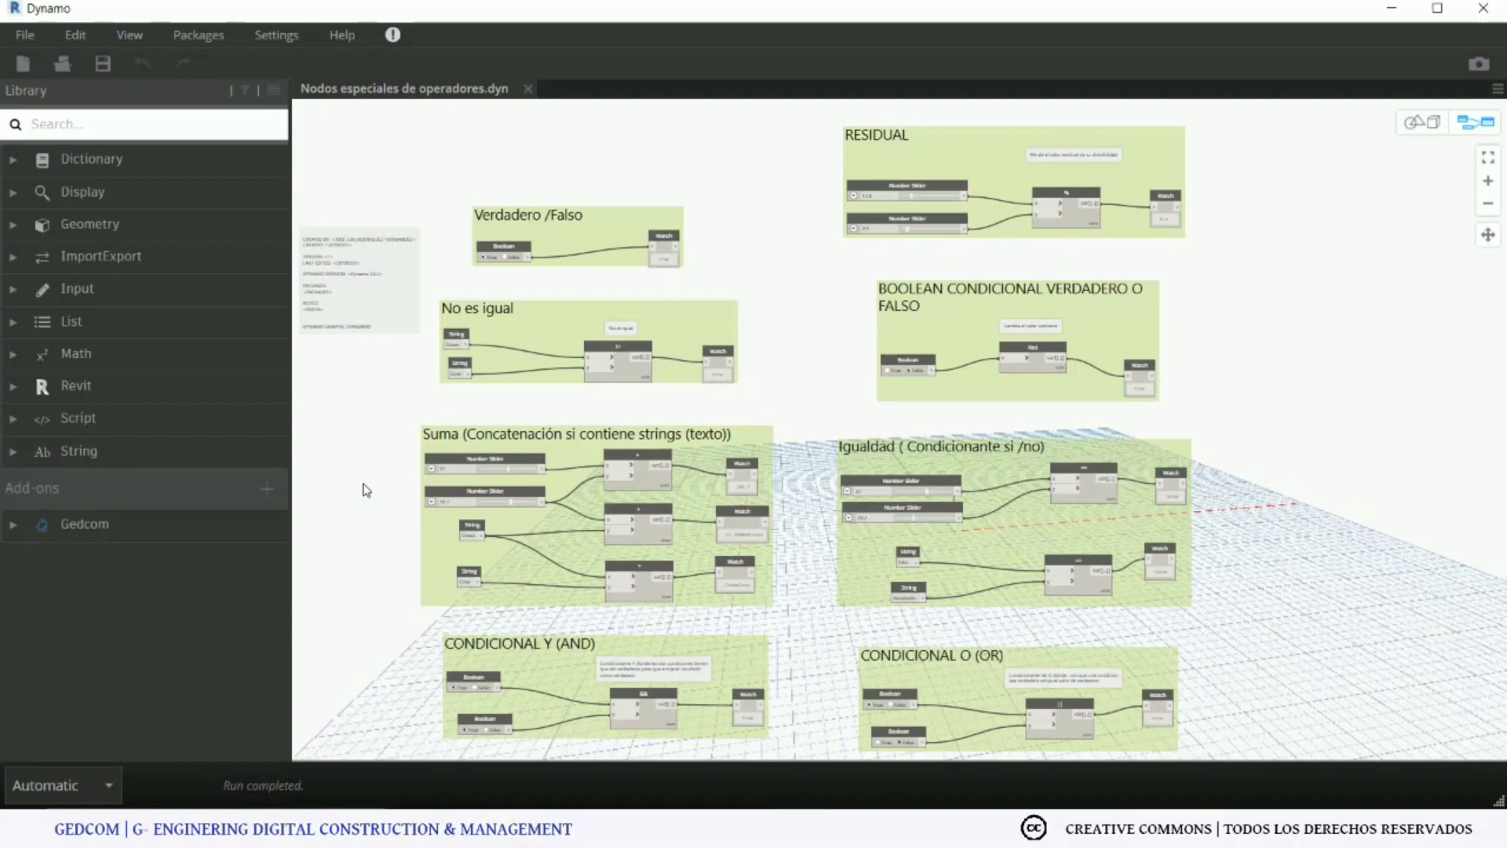
pyautogui.scroll(5, 622, 249)
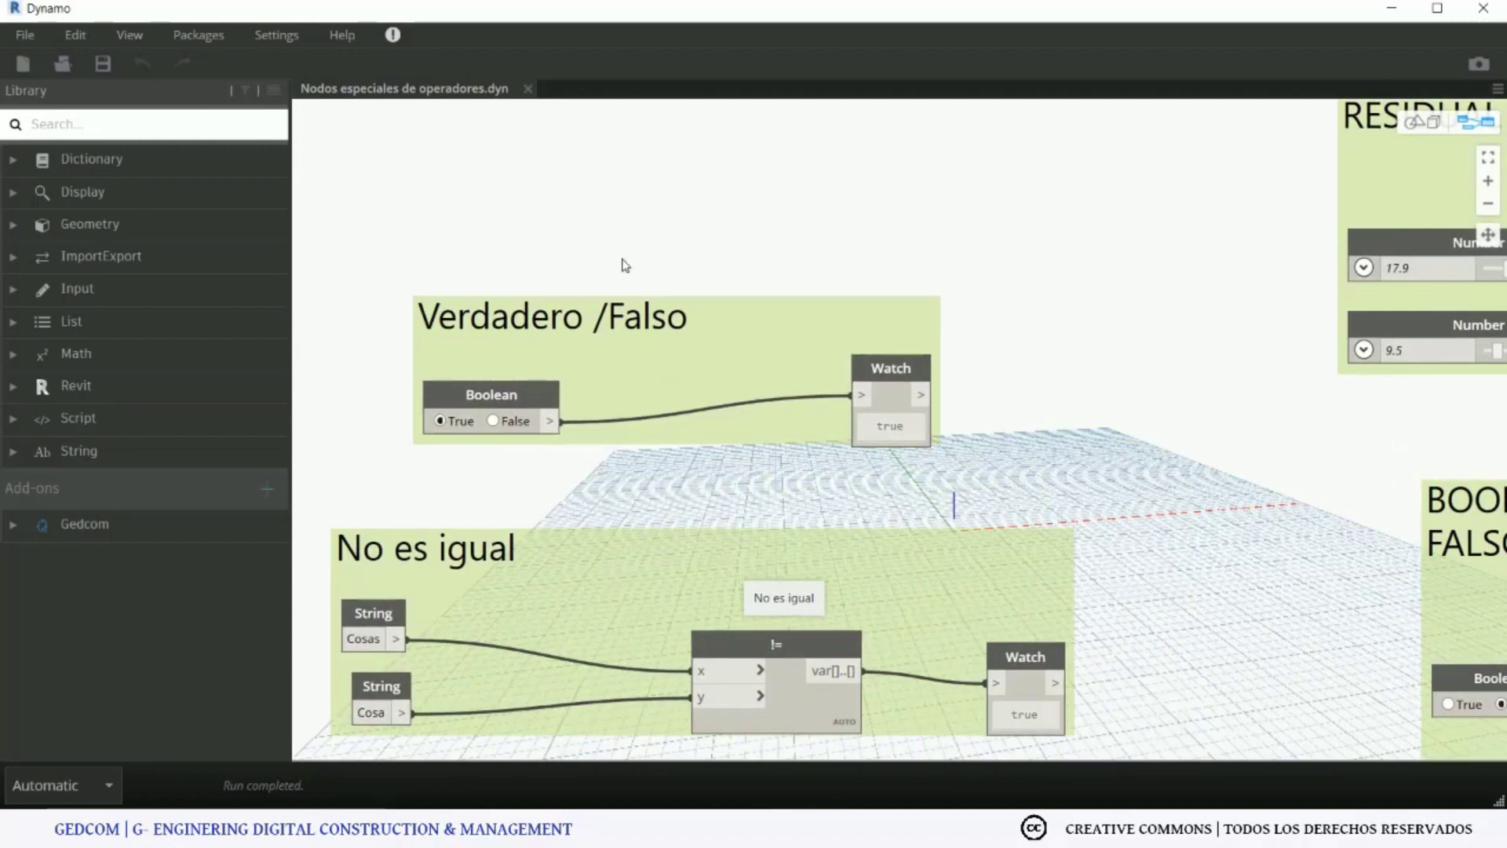
# Toggle the Verdadero /Falso Boolean to False and back to True, checking its Watch.
pyautogui.click(493, 420)
pyautogui.click(441, 421)
pyautogui.scroll(-3, 442, 423)
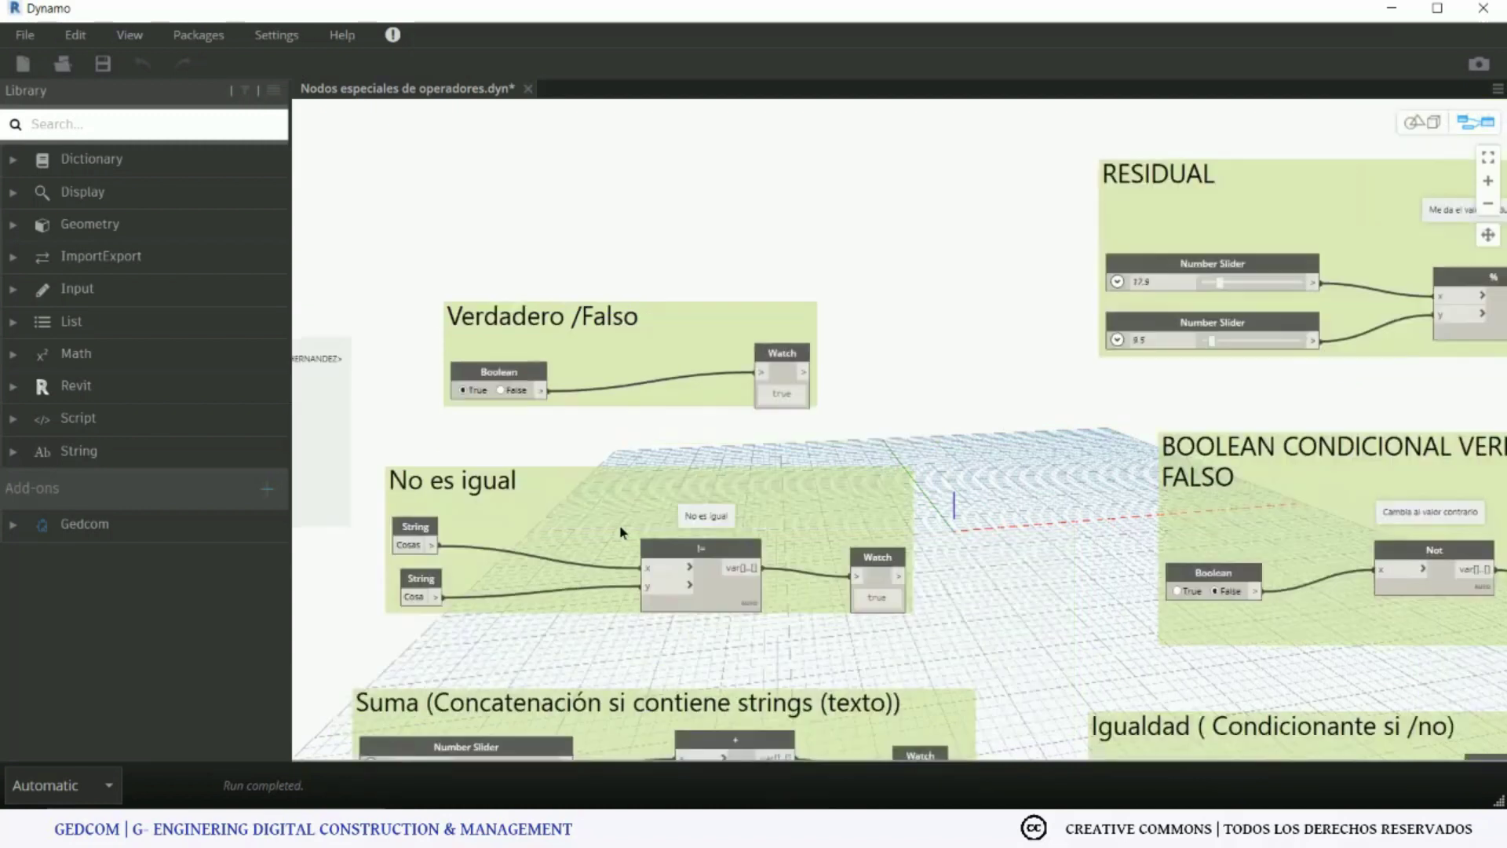
pyautogui.scroll(3, 656, 632)
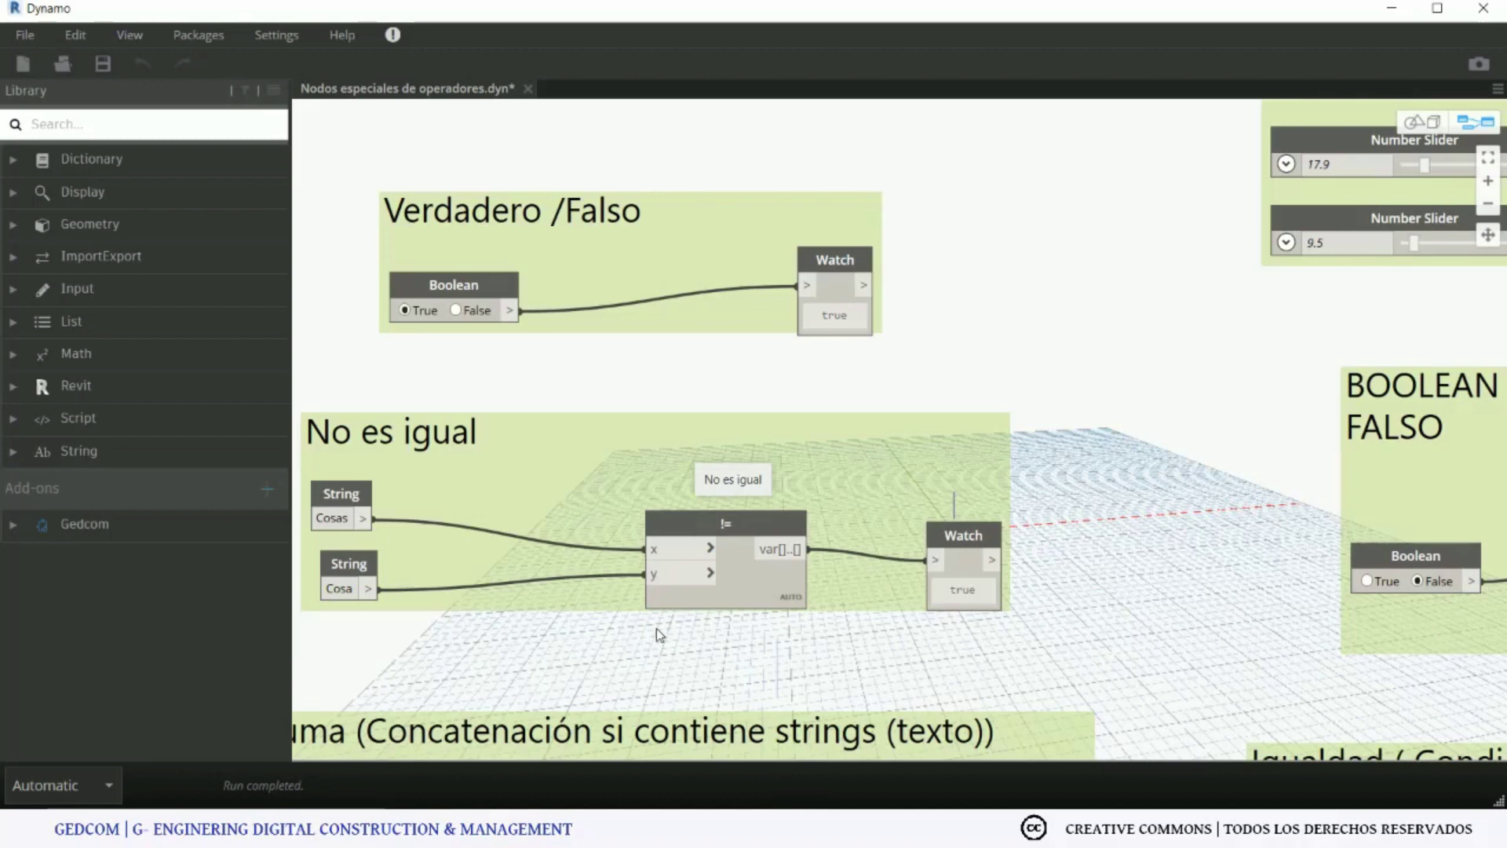
pyautogui.moveTo(656, 628); pyautogui.dragTo(656, 416, button='middle')
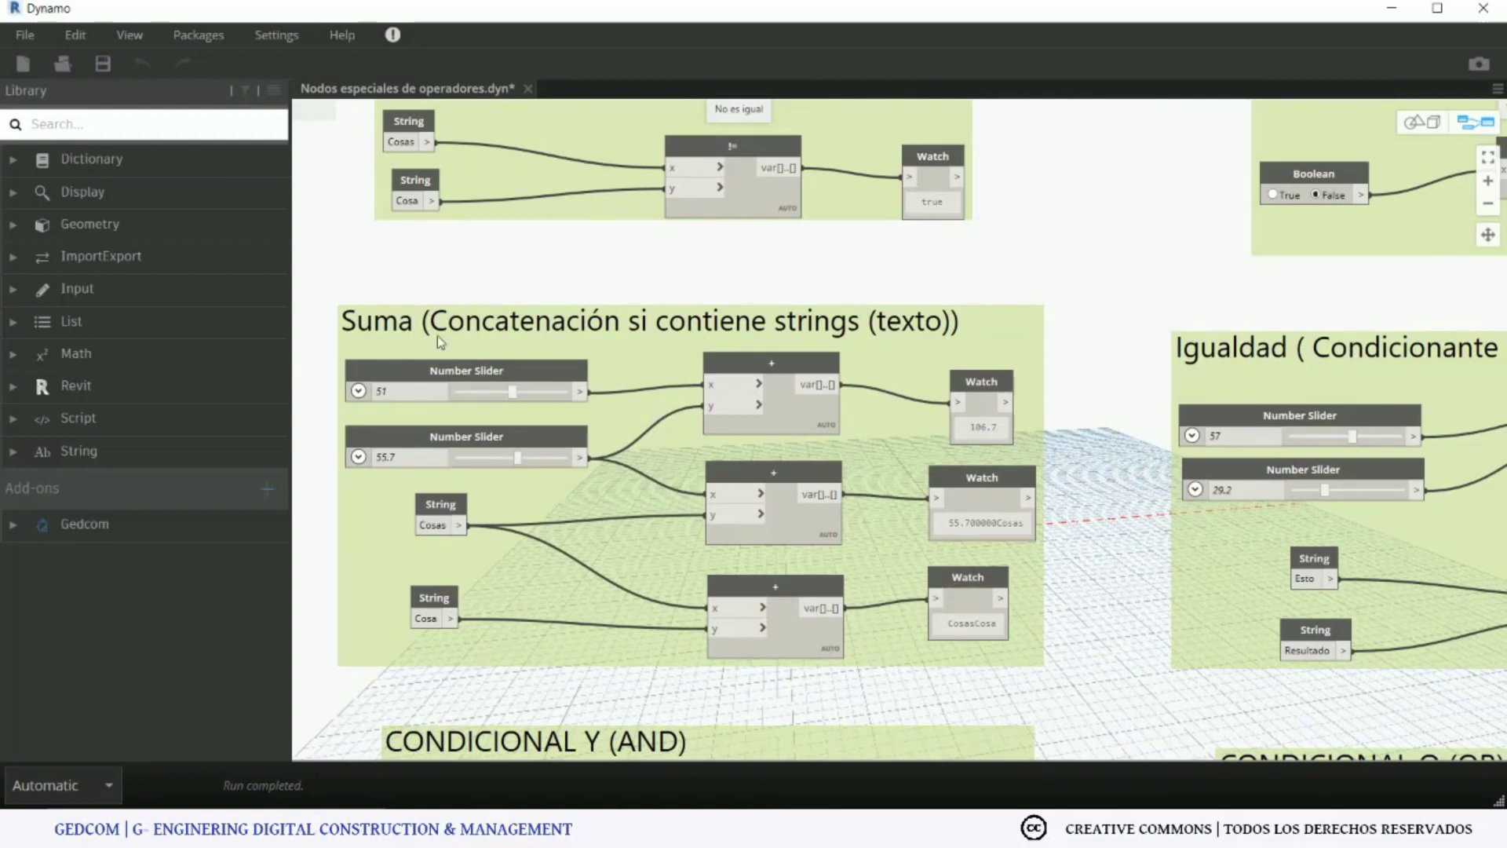
# Set the Suma sliders to 52 and 57.9, giving 109.9 and 57.900000Cosas.
pyautogui.moveTo(512, 391)
pyautogui.mouseDown()
pyautogui.moveTo(496, 394)
pyautogui.moveTo(515, 402)
pyautogui.mouseUp()
pyautogui.moveTo(518, 458); pyautogui.dragTo(522, 459)
pyautogui.moveTo(553, 501); pyautogui.dragTo(515, 455, button='middle')
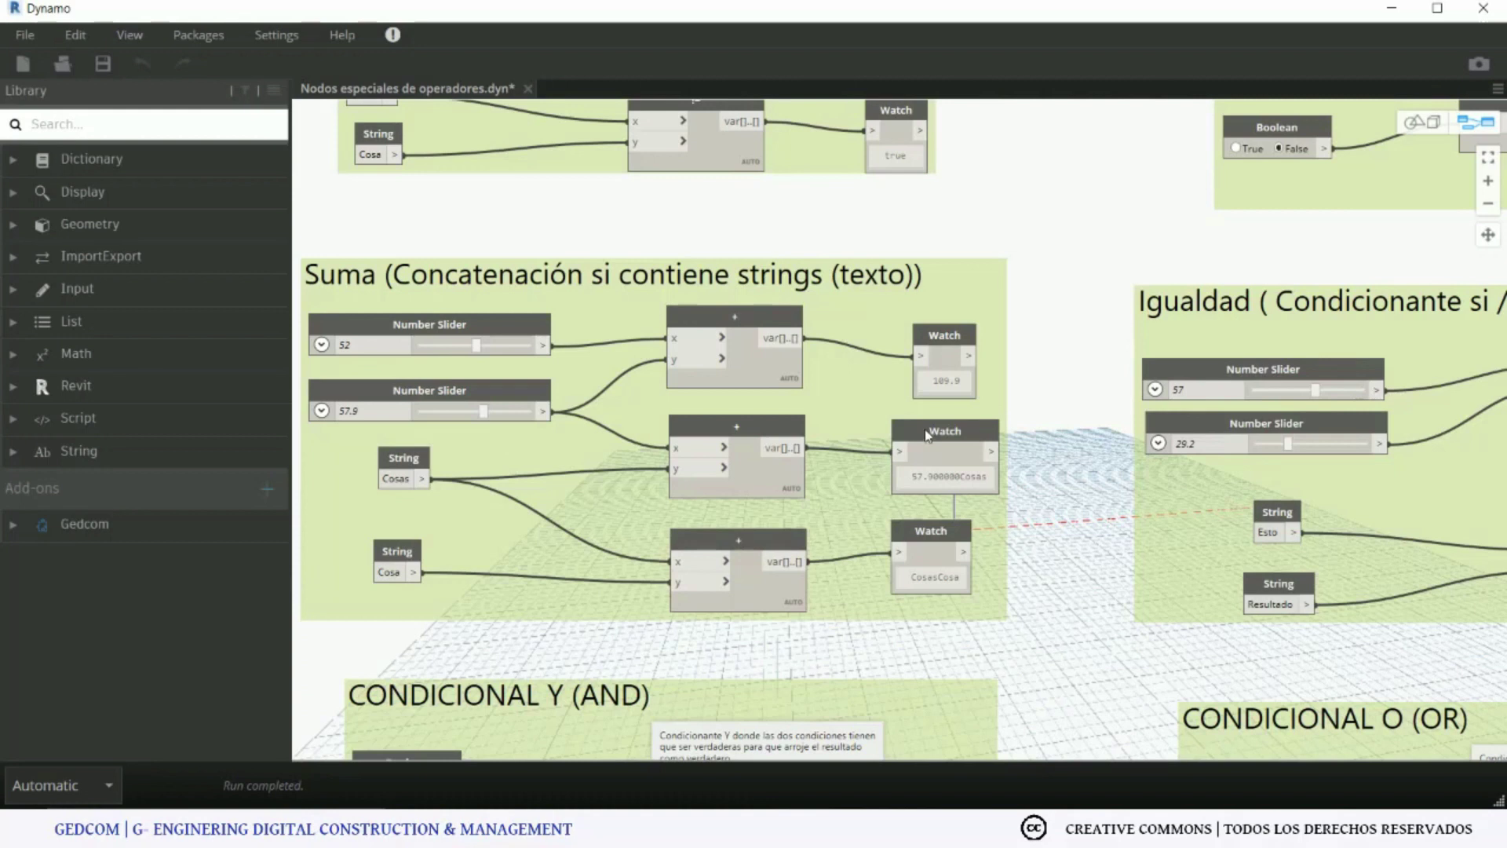
# Nudge the Suma Watch node showing 57.900000Cosas slightly down-left.
pyautogui.click(915, 430)
pyautogui.moveTo(915, 430); pyautogui.dragTo(909, 436)
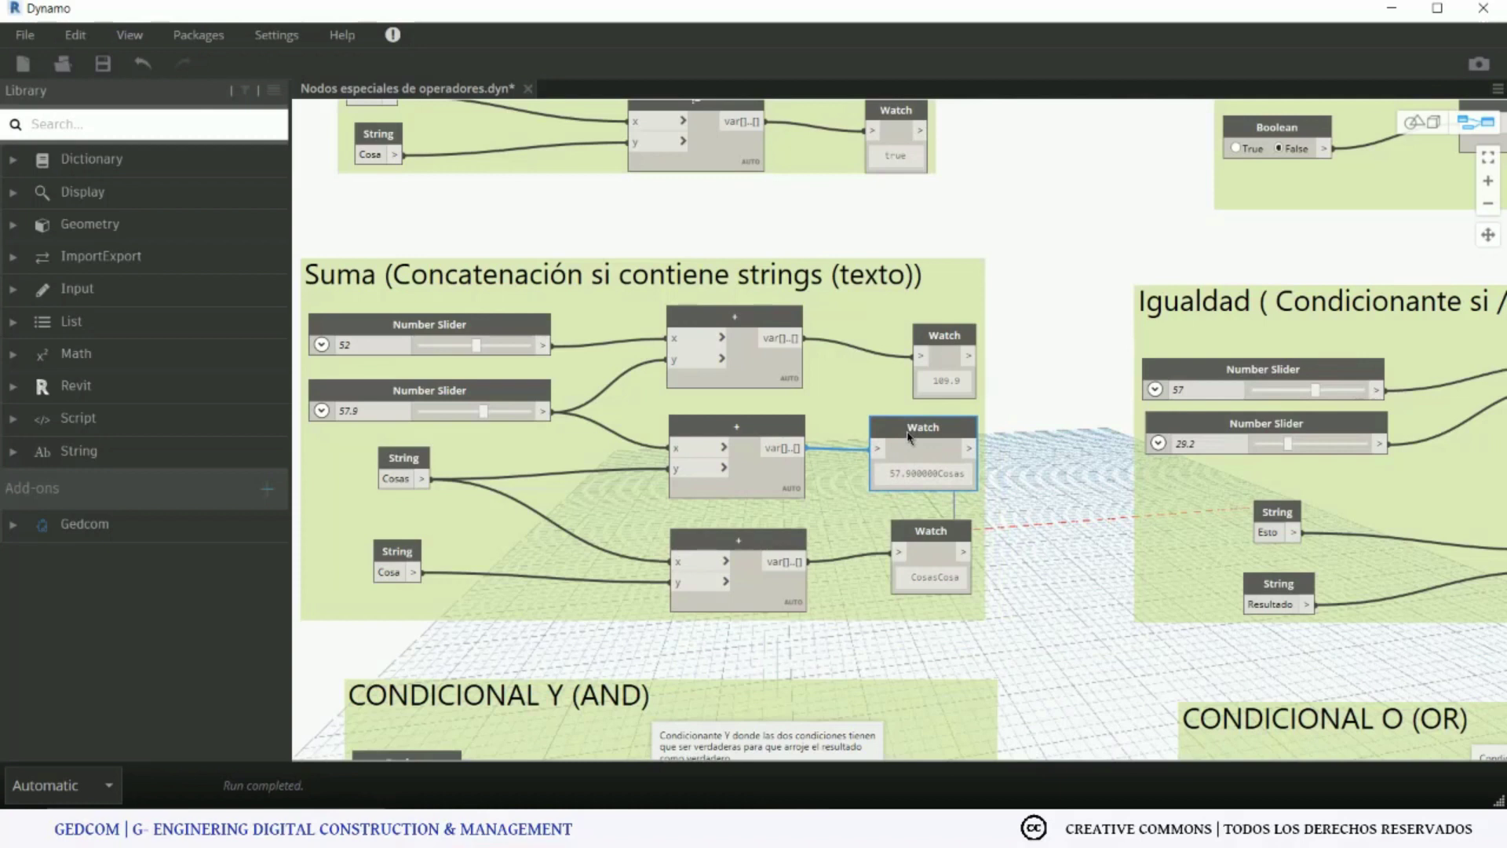
pyautogui.scroll(-1, 901, 572)
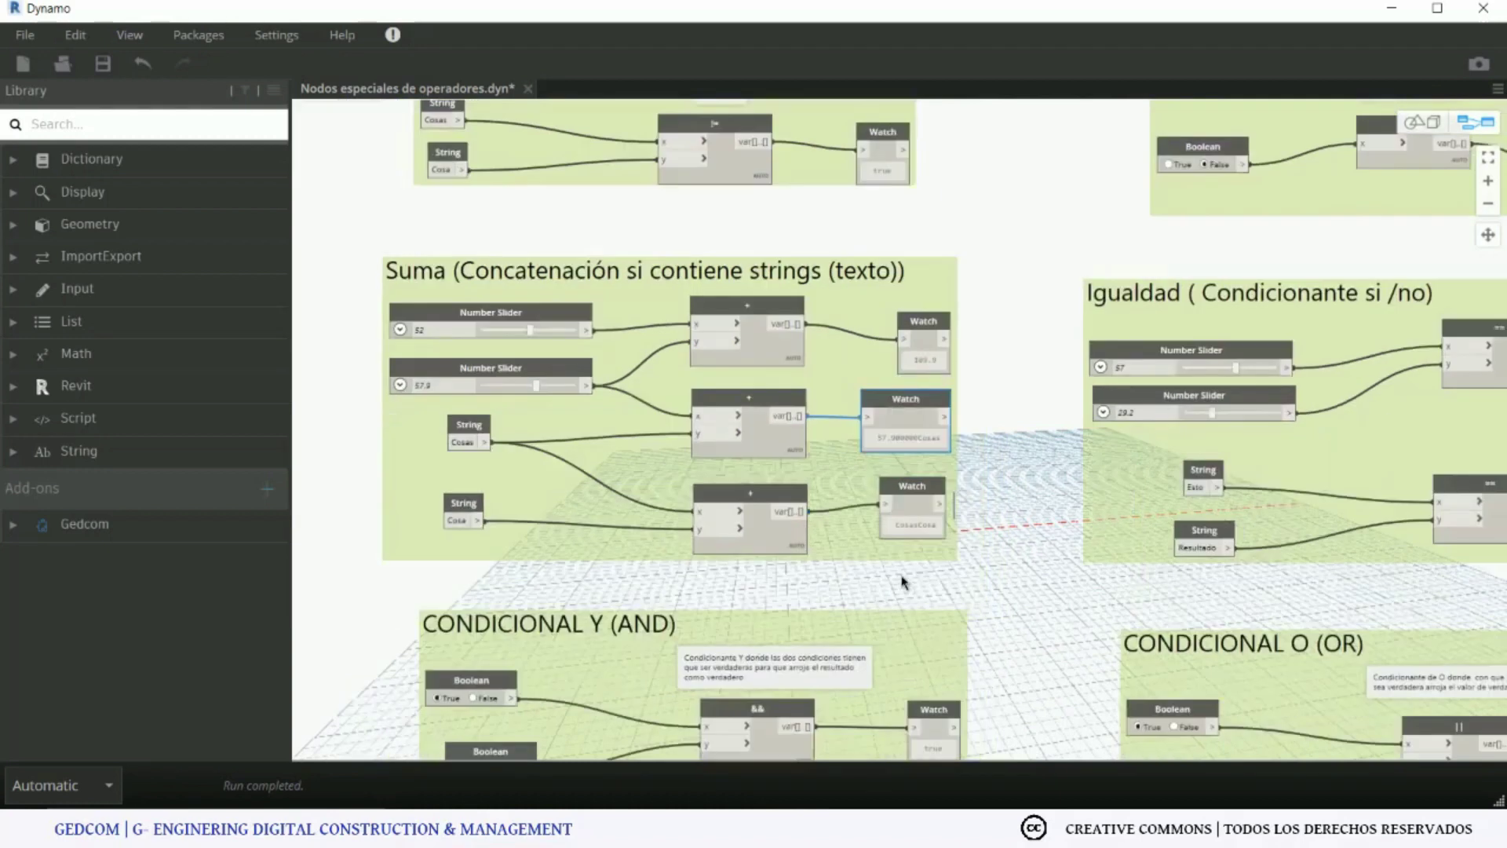
pyautogui.scroll(3, 903, 581)
pyautogui.scroll(-2, 903, 550)
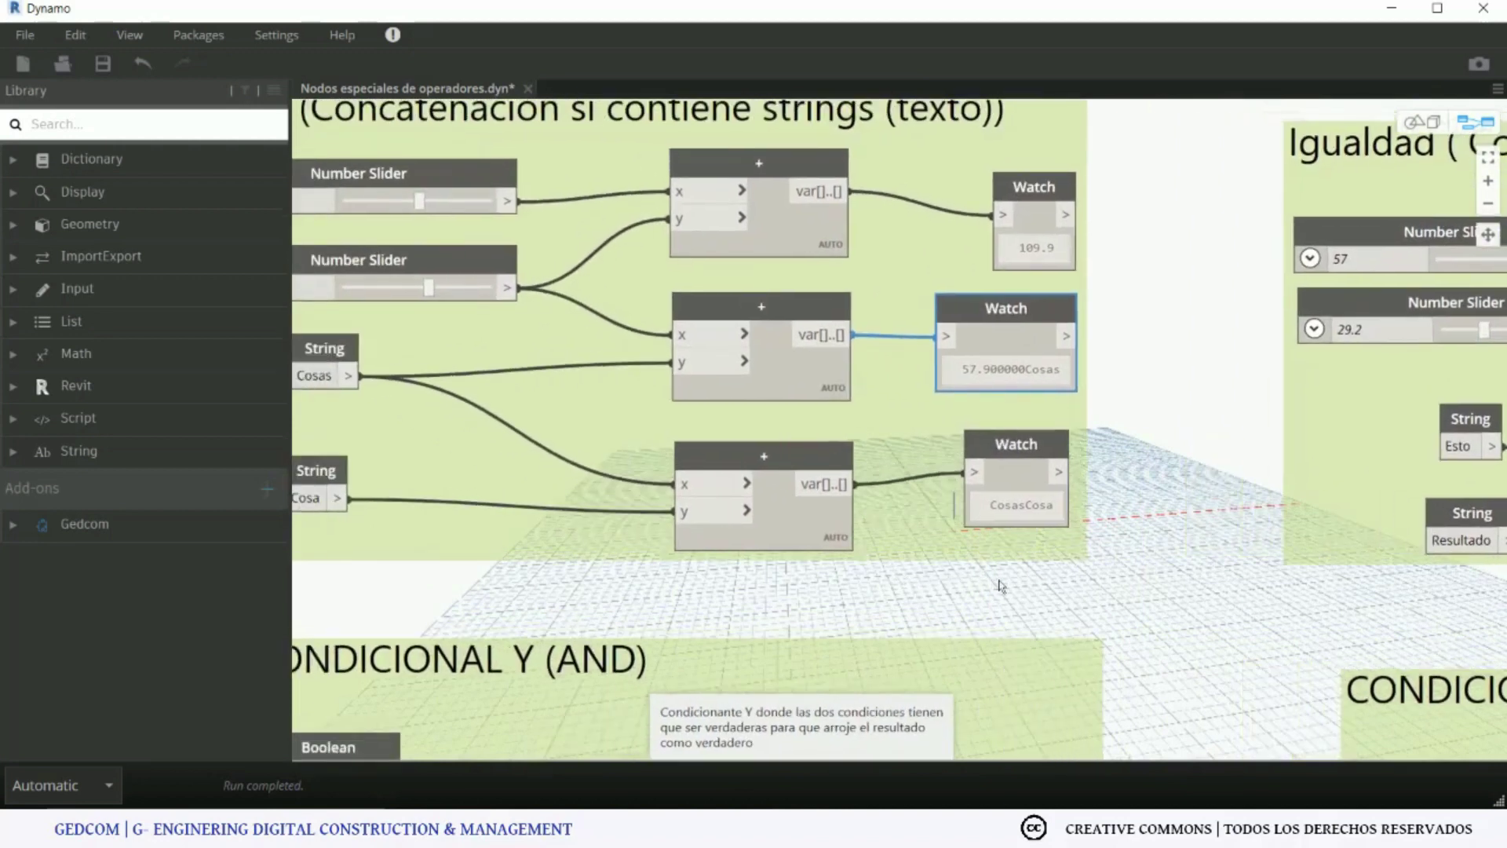
pyautogui.scroll(2, 917, 400)
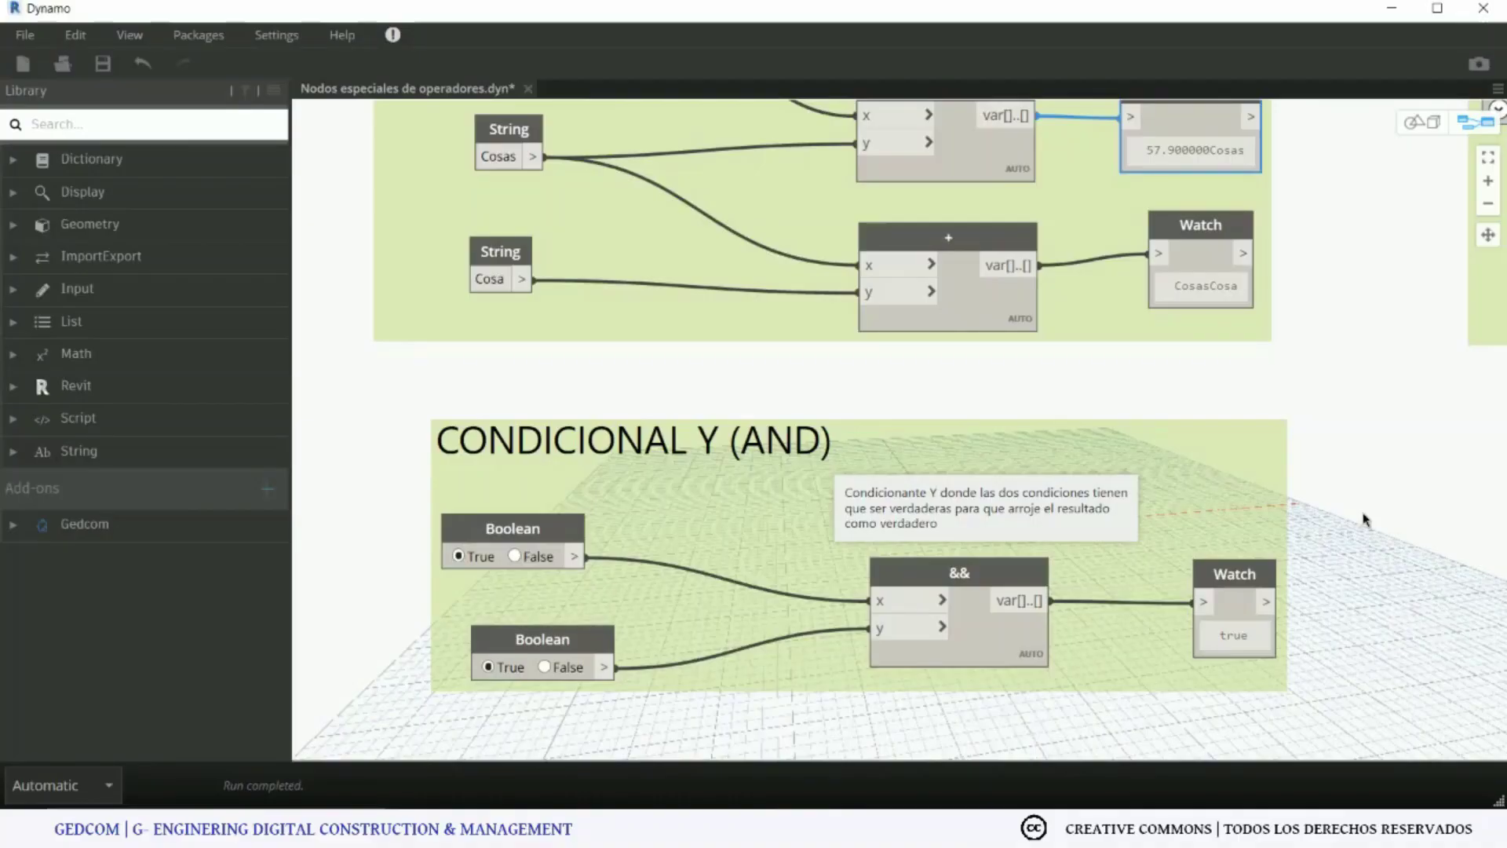
# Reposition the first AND Boolean and set the second AND Boolean to False.
pyautogui.moveTo(504, 533); pyautogui.dragTo(505, 521)
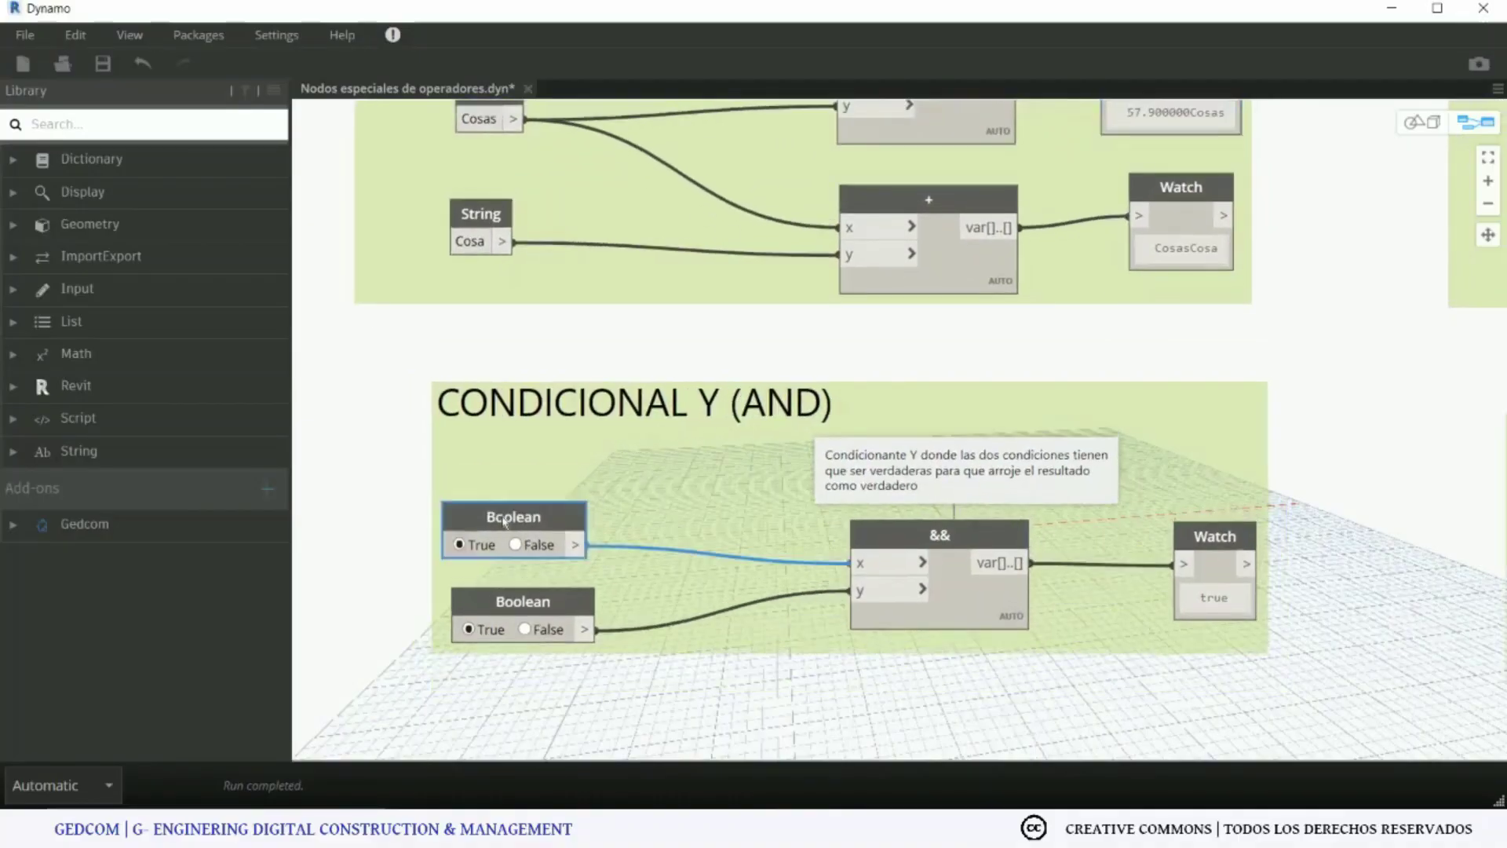
pyautogui.click(524, 629)
# Set the RESIDUAL sliders to 20 and 6 so the % node returns 2.
pyautogui.scroll(-5, 1272, 403)
pyautogui.scroll(2, 1021, 314)
pyautogui.scroll(2, 996, 310)
pyautogui.scroll(2, 992, 308)
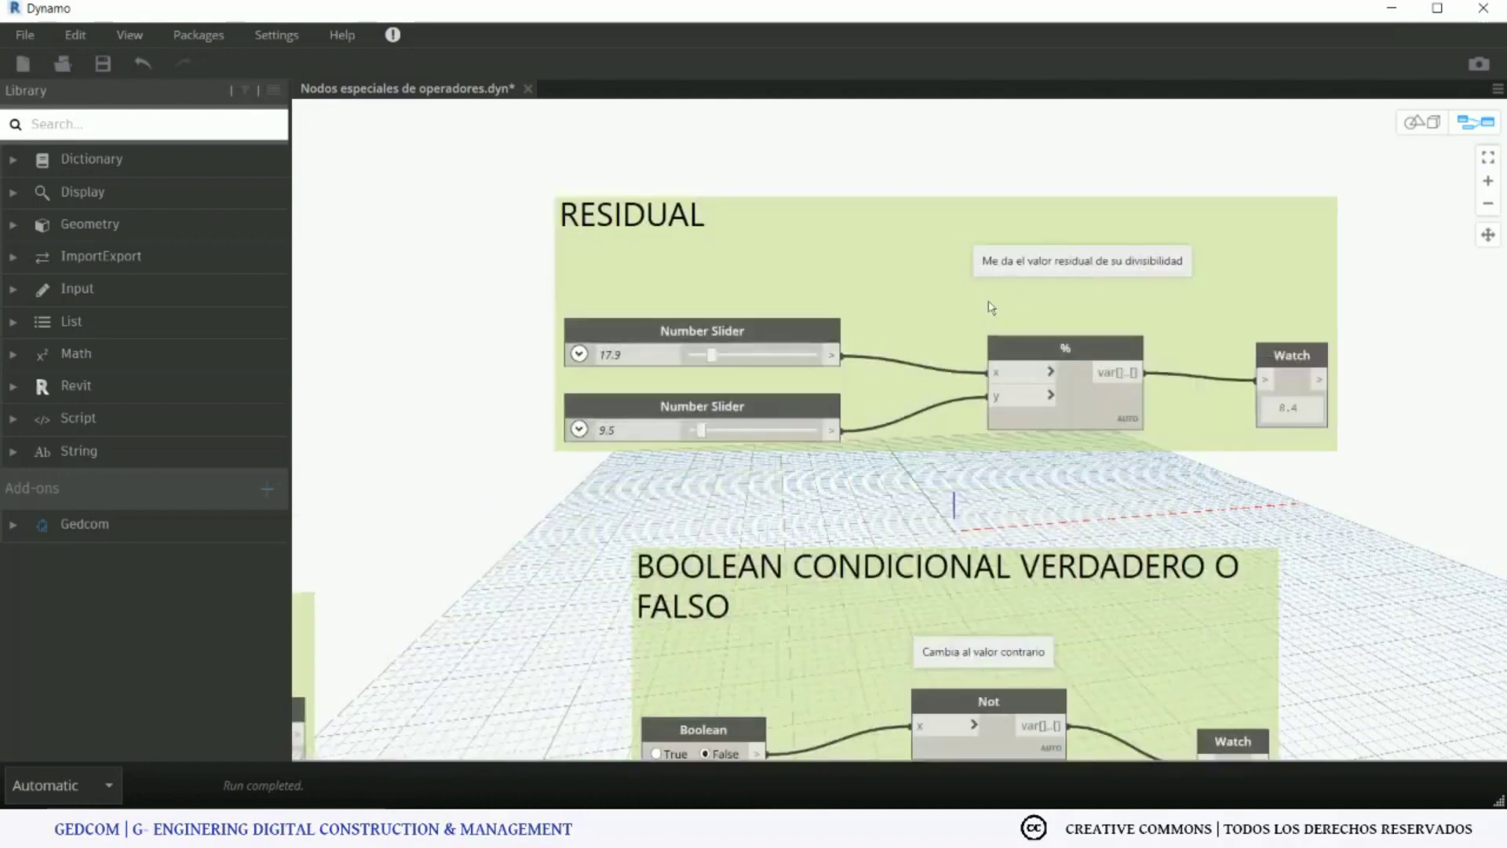
pyautogui.scroll(1, 926, 353)
pyautogui.scroll(1, 840, 416)
pyautogui.scroll(1, 824, 436)
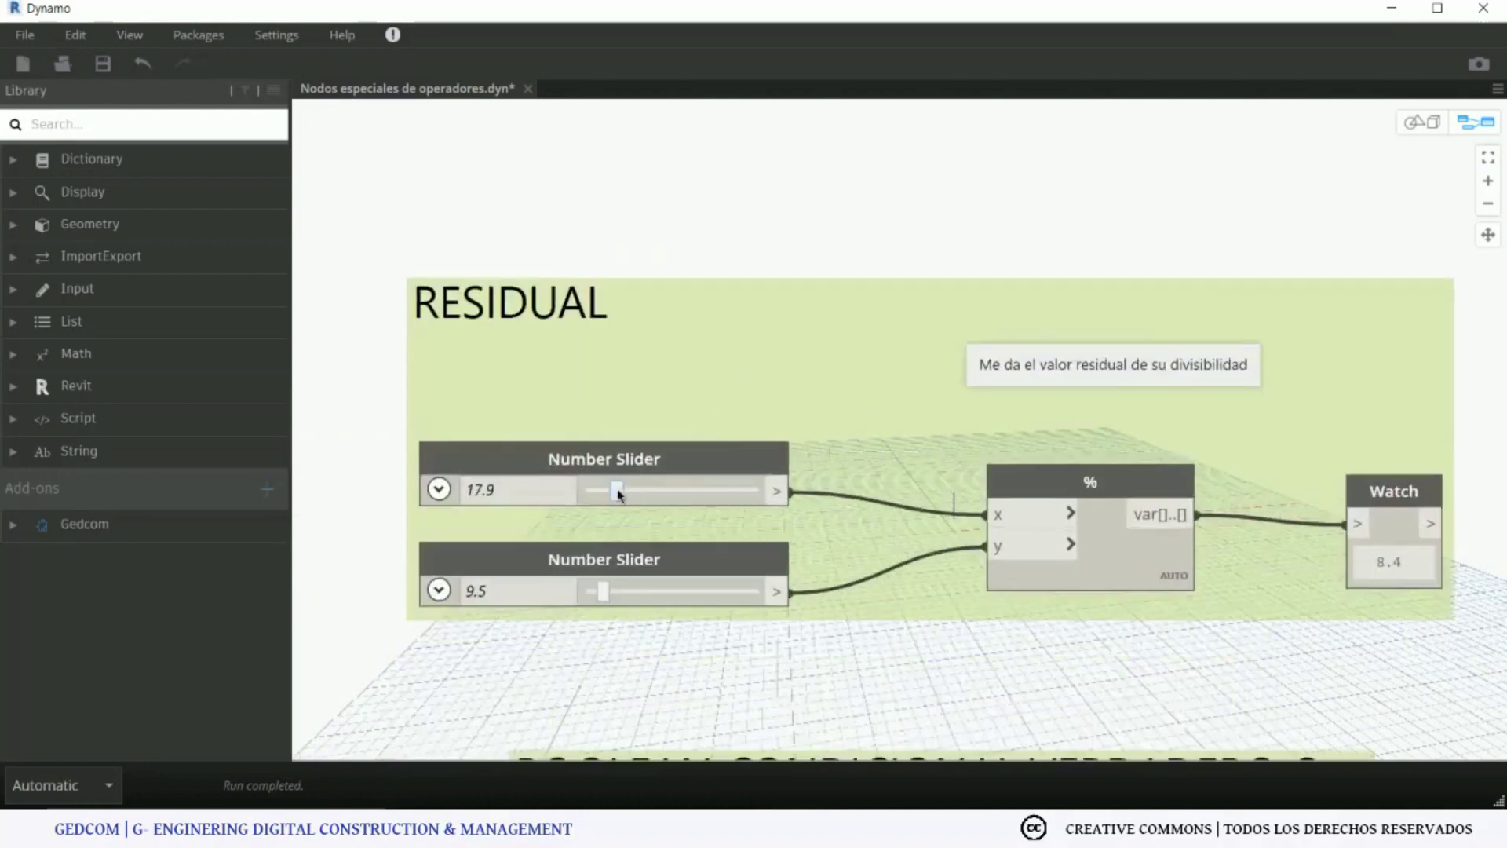
pyautogui.click(518, 496)
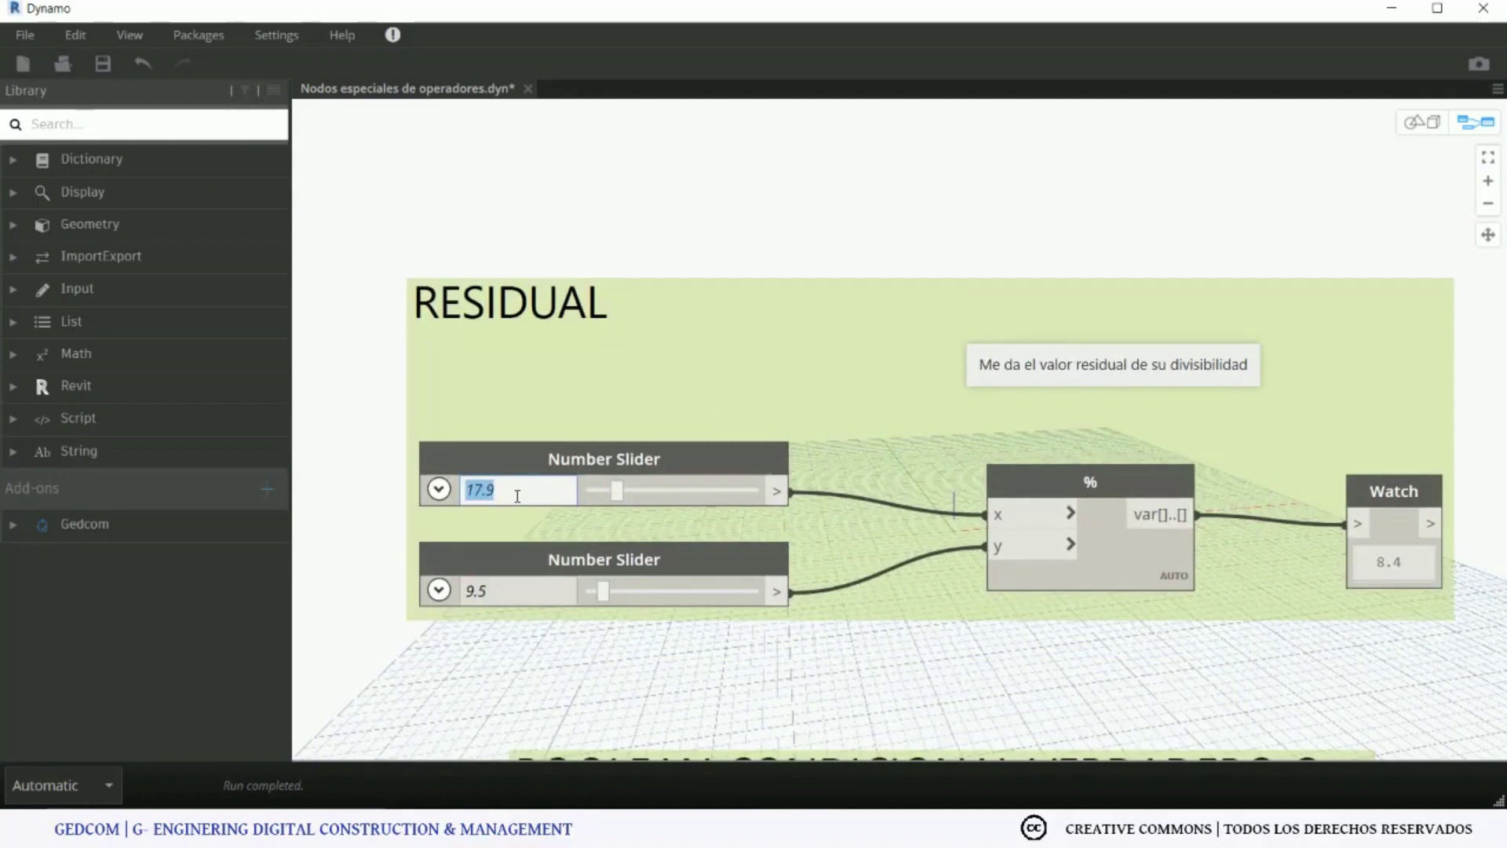
pyautogui.write('20')
pyautogui.click(493, 599)
pyautogui.write('5')
pyautogui.press('Return')
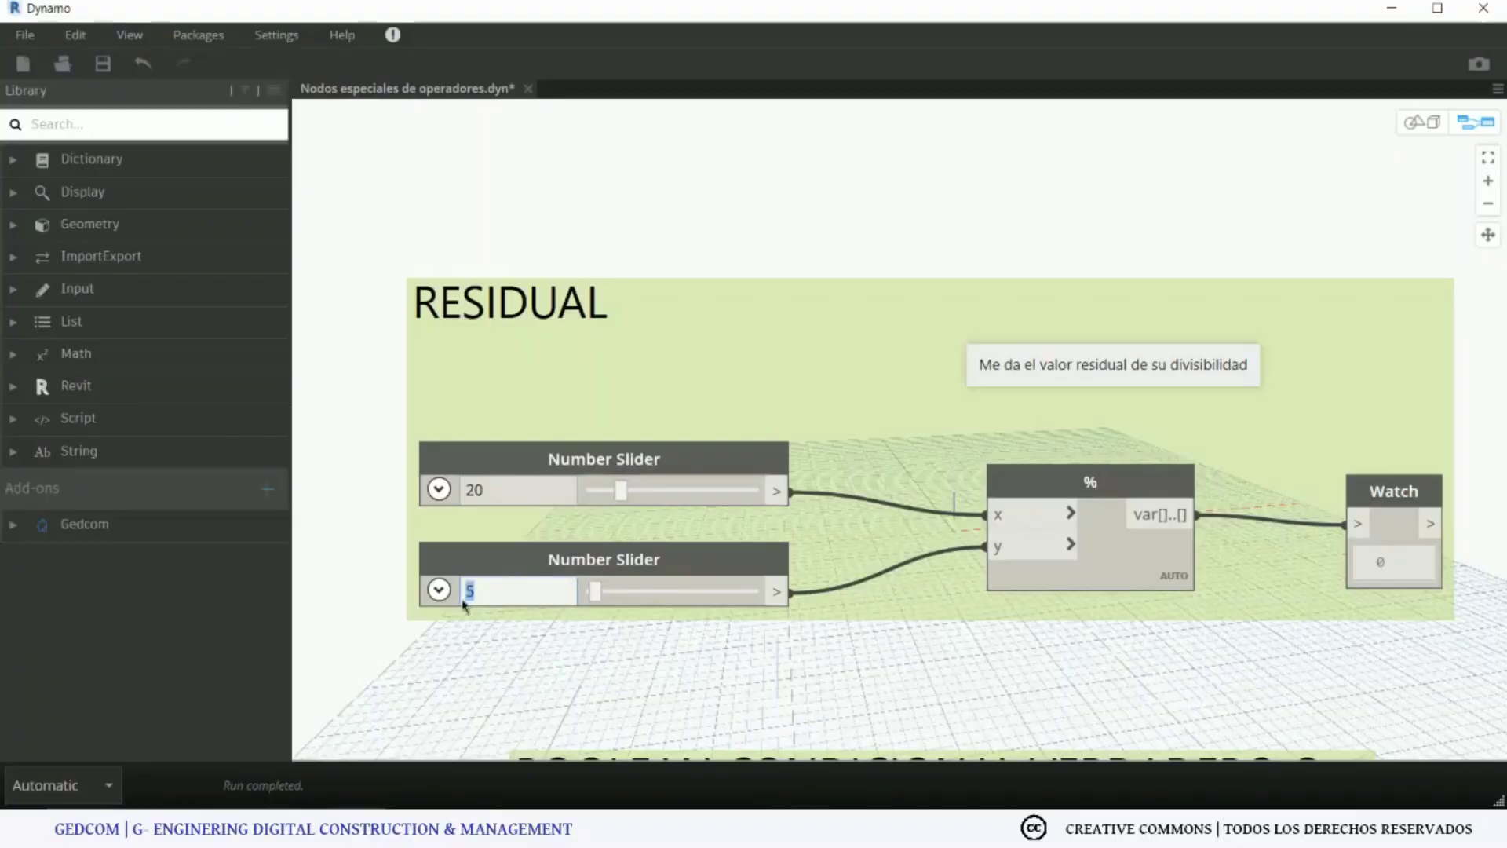
pyautogui.write('6')
pyautogui.click(553, 662)
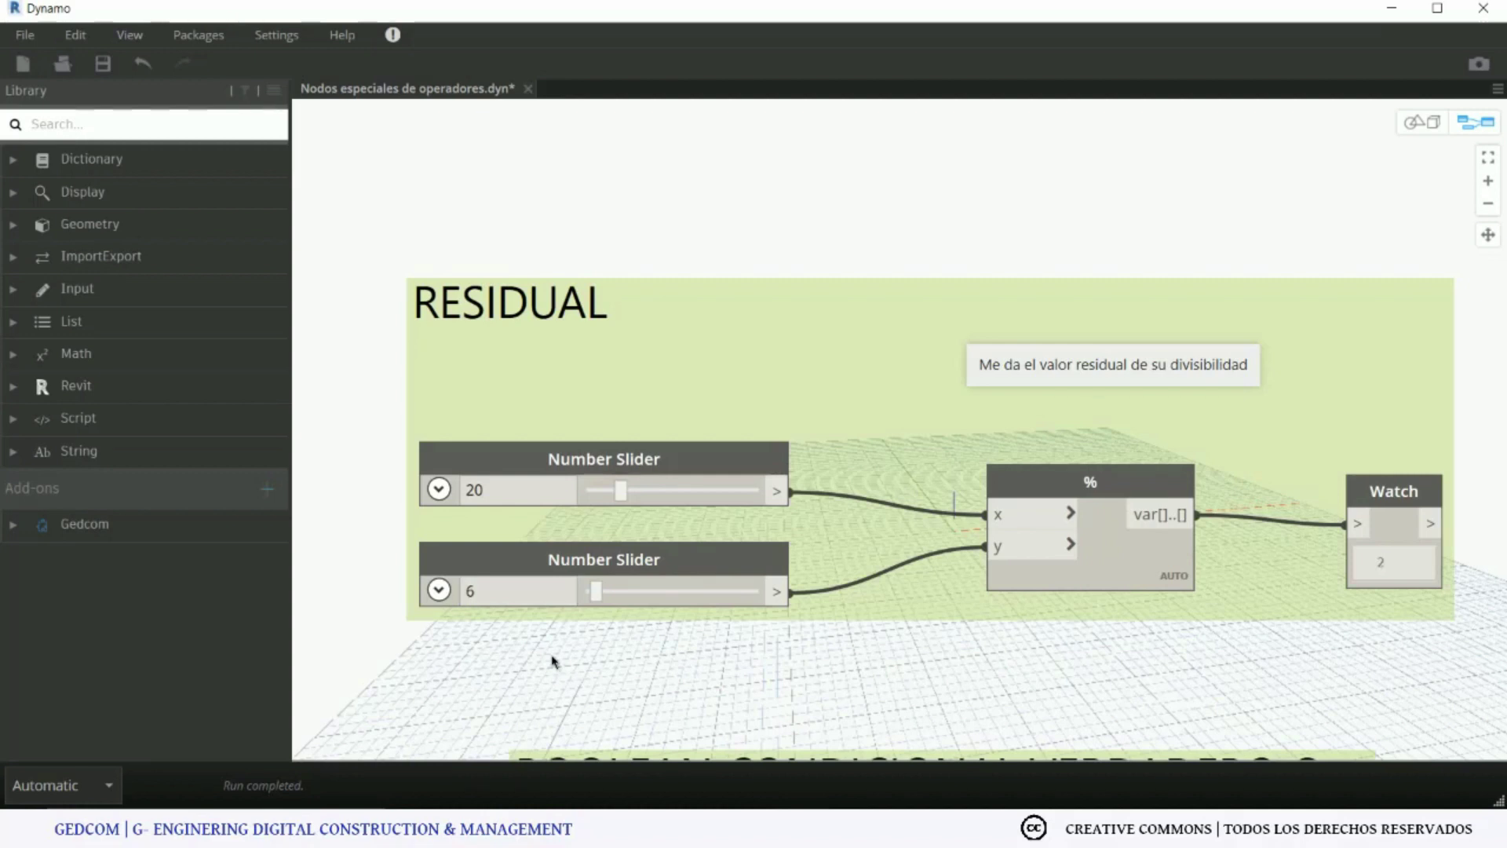
# Pan the canvas past RESIDUAL to show the BOOLEAN and Igualdad groups.
pyautogui.scroll(-5, 487, 599)
pyautogui.scroll(-5, 424, 582)
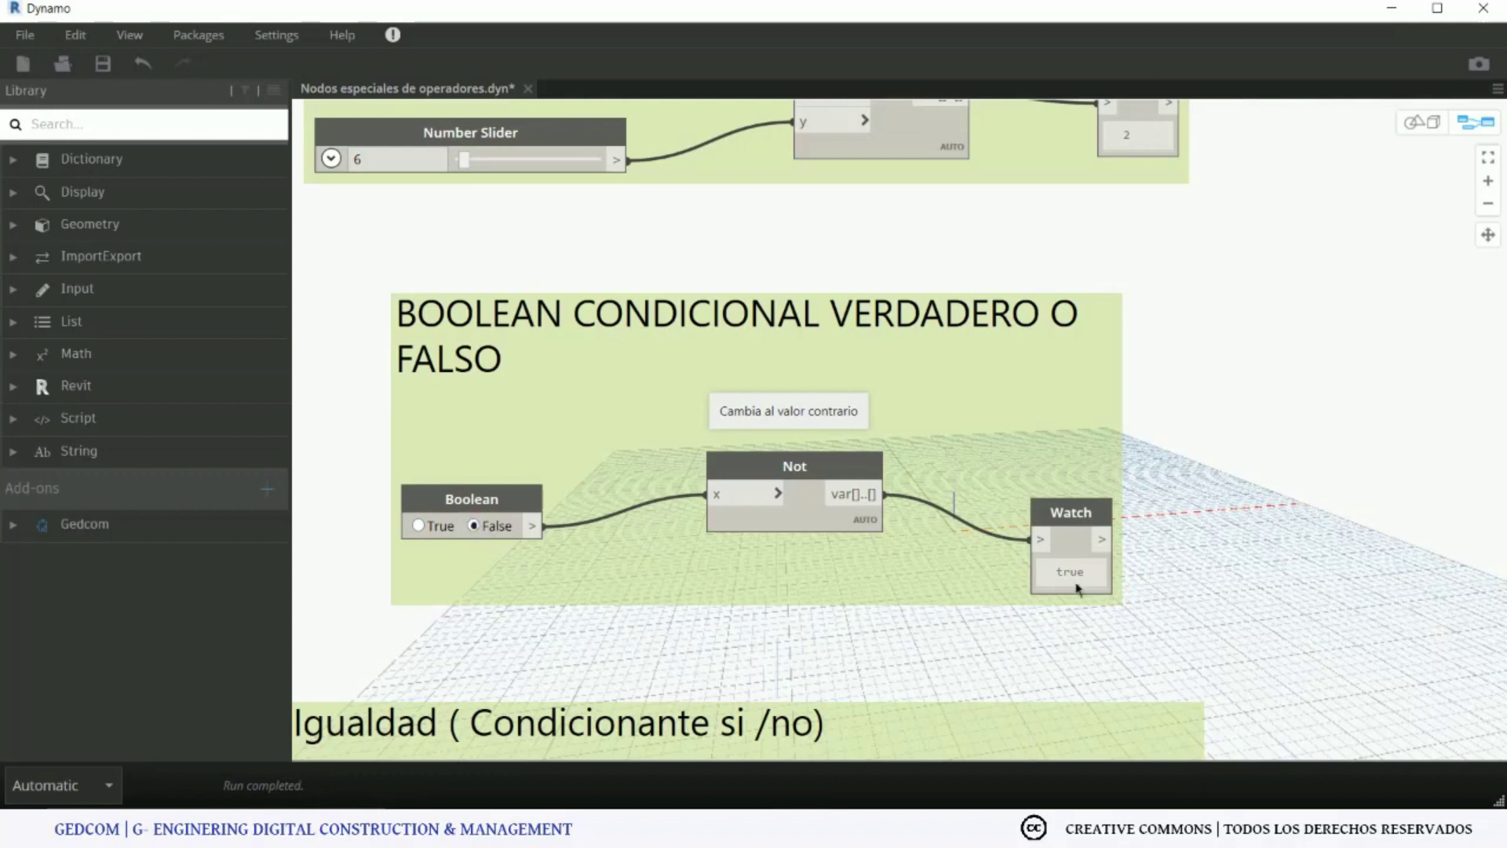
pyautogui.moveTo(941, 609); pyautogui.dragTo(770, 511, button='middle')
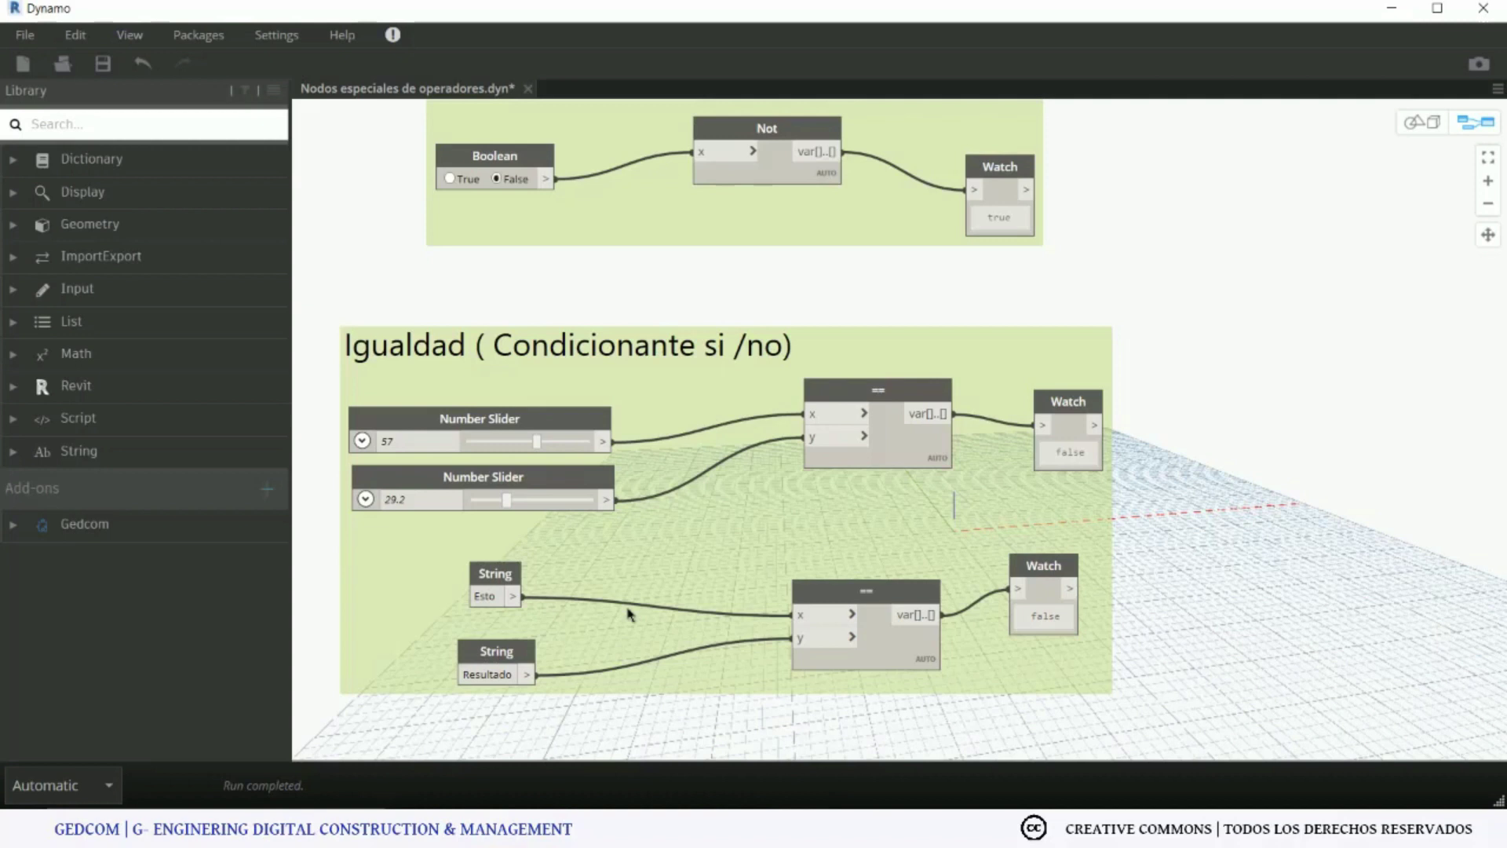
# Change the lower Igualdad String from Resultado to Esto so equality returns true.
pyautogui.doubleClick(483, 674)
pyautogui.write('Esto')
pyautogui.click(566, 744)
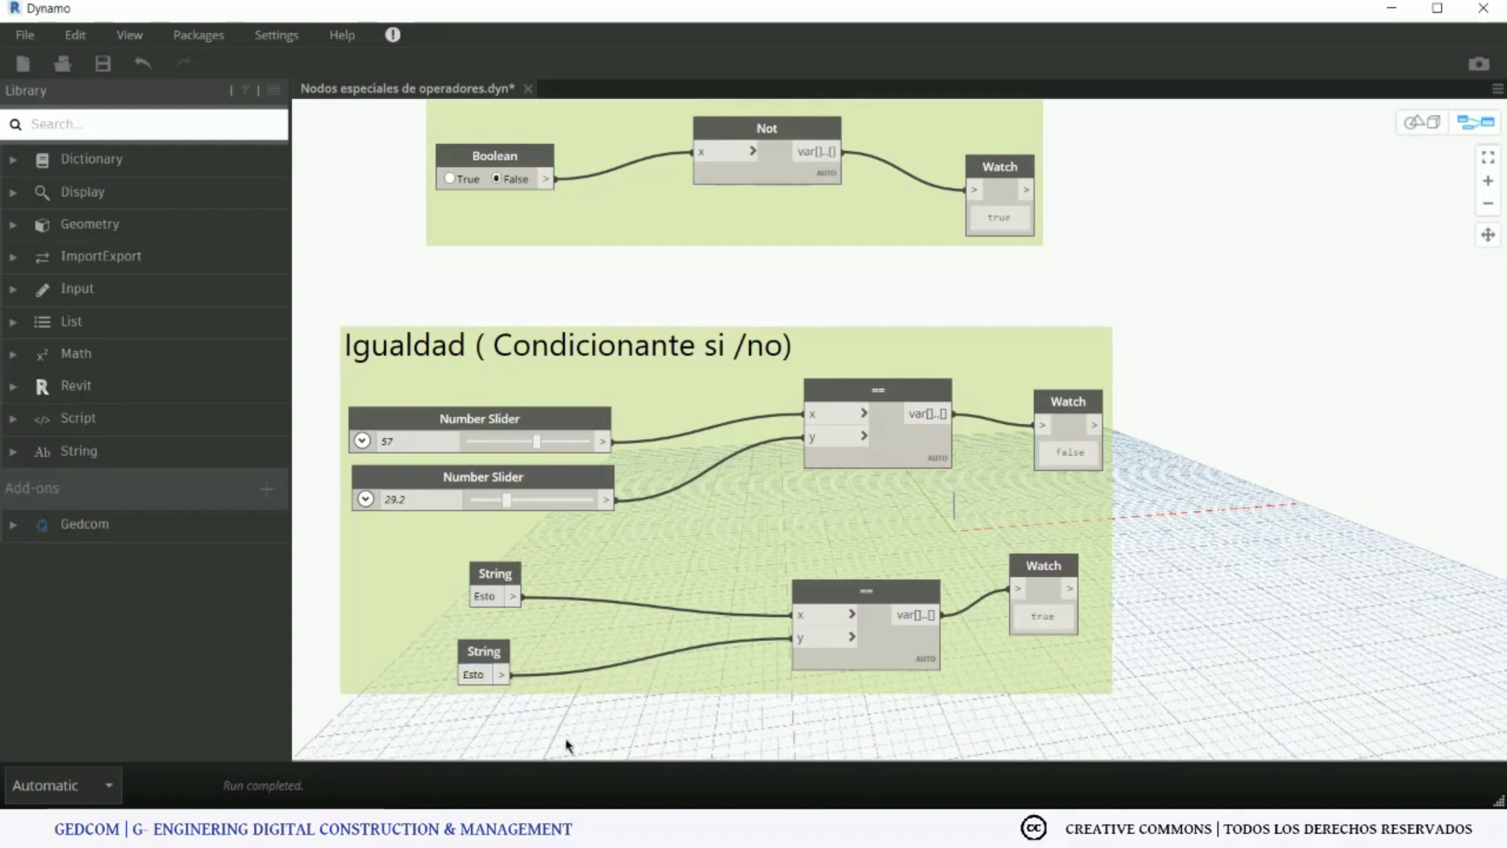
pyautogui.moveTo(619, 758); pyautogui.dragTo(591, 579, button='middle')
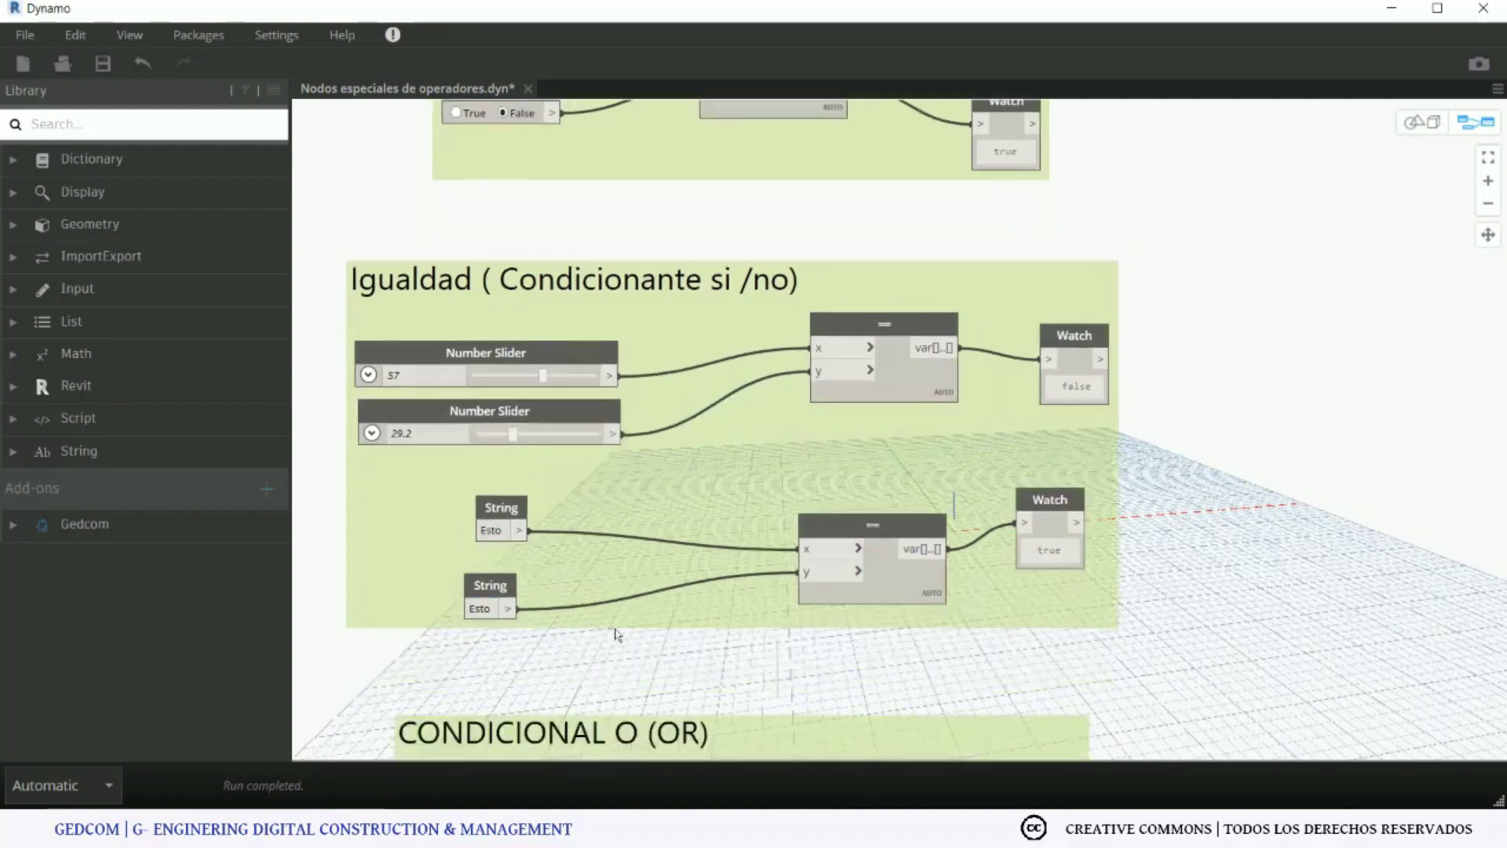
pyautogui.moveTo(468, 522)
pyautogui.mouseDown(button='middle')
pyautogui.moveTo(481, 513)
pyautogui.moveTo(464, 423)
pyautogui.mouseUp(button='middle')
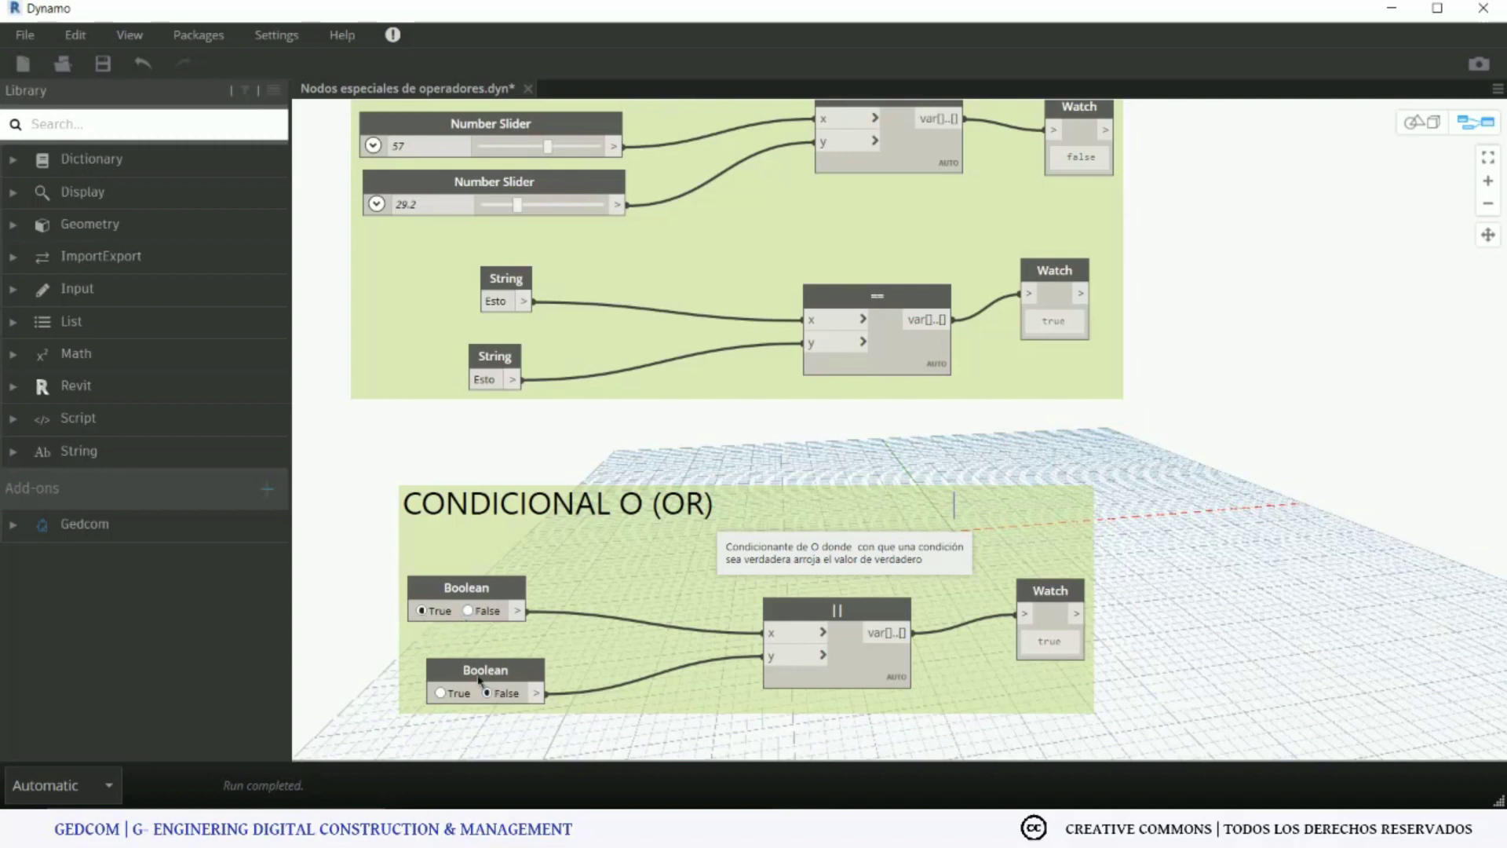
# Toggle both OR group Boolean inputs to False so its Watch shows false, then zoom out.
pyautogui.click(441, 692)
pyautogui.click(488, 693)
pyautogui.click(468, 611)
pyautogui.scroll(-2, 380, 418)
pyautogui.scroll(-2, 548, 625)
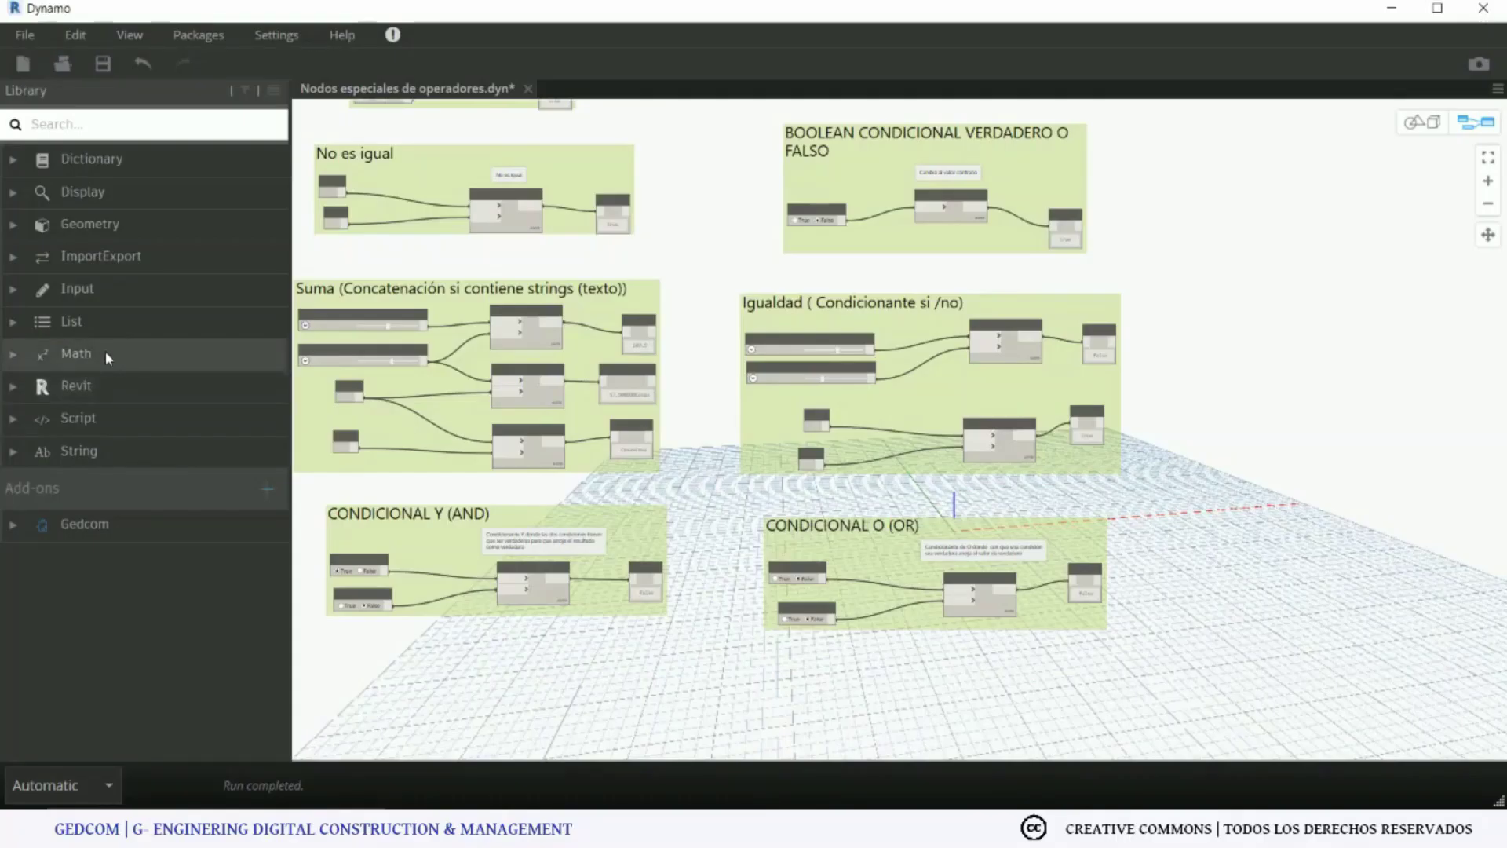
# Expand Math > Operators in the library to list nodes like !=, /, && and %.
pyautogui.click(105, 352)
pyautogui.click(87, 445)
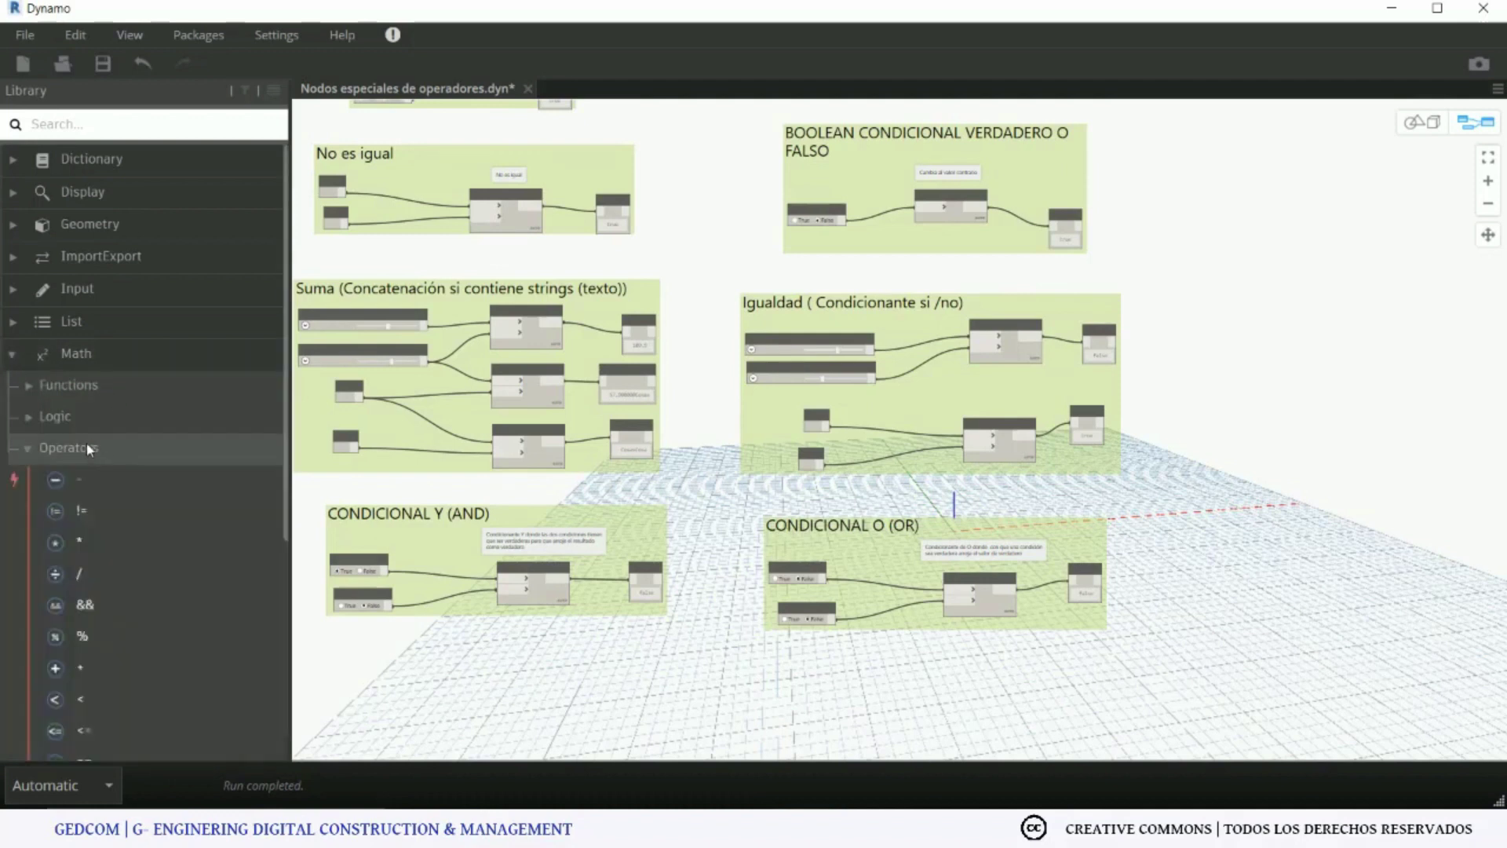
pyautogui.scroll(-5, 141, 519)
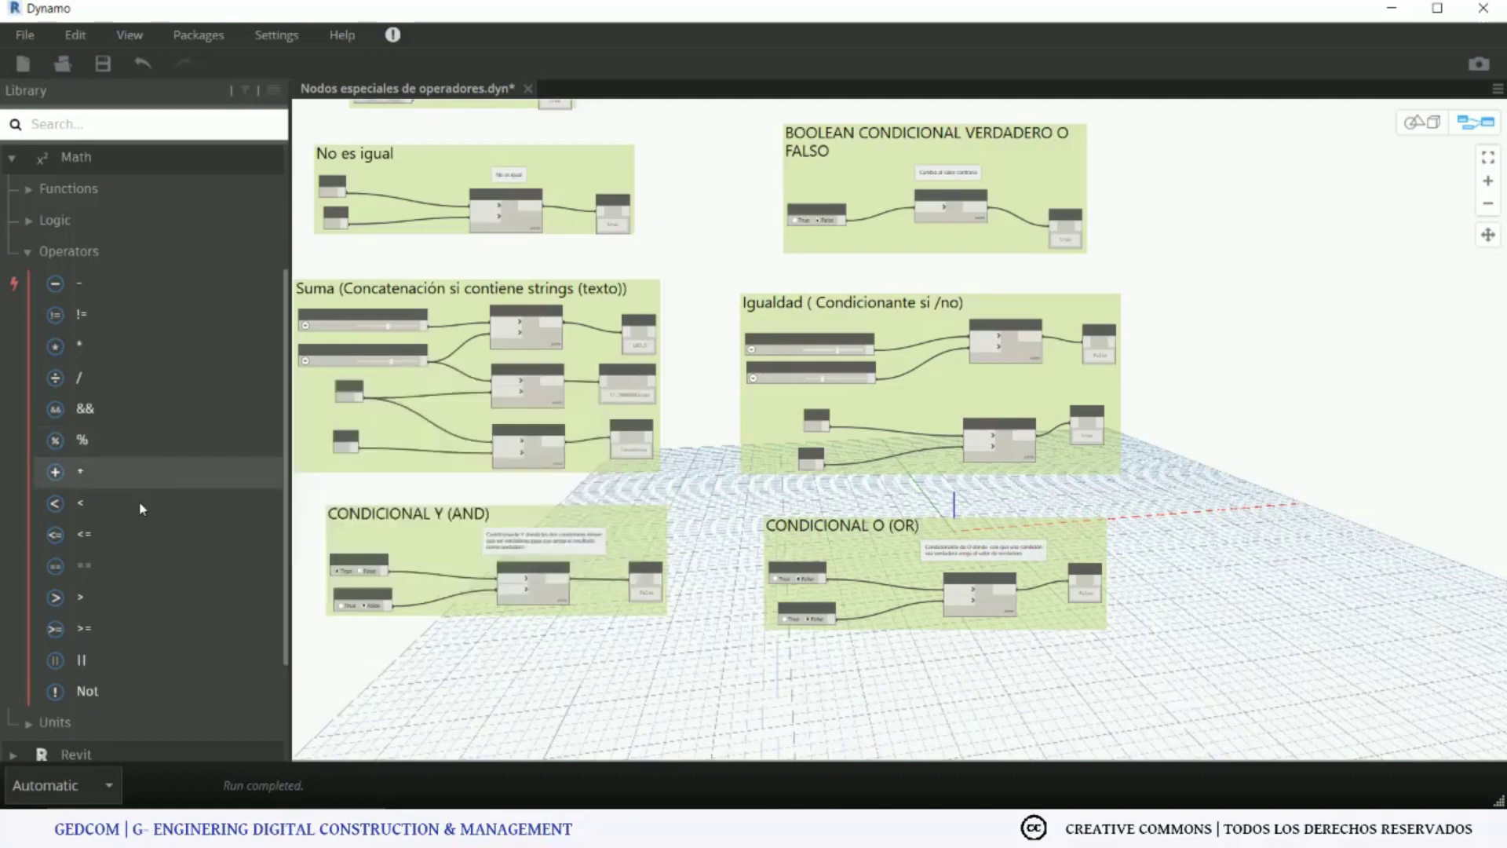
pyautogui.moveTo(80, 573)
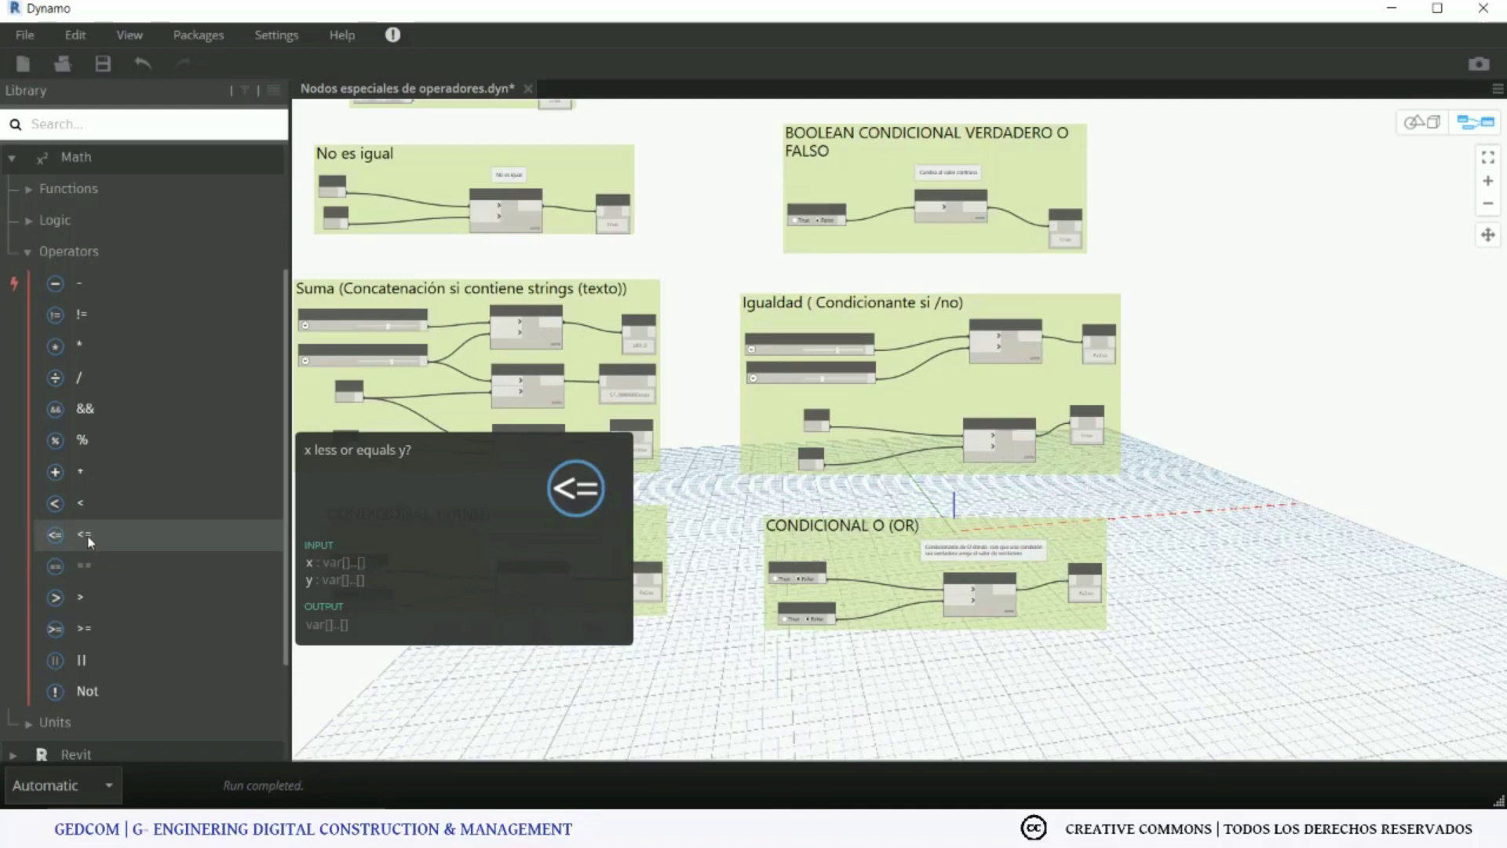
# Place a new <= (x less or equals y) node on empty canvas below the AND group.
pyautogui.click(89, 542)
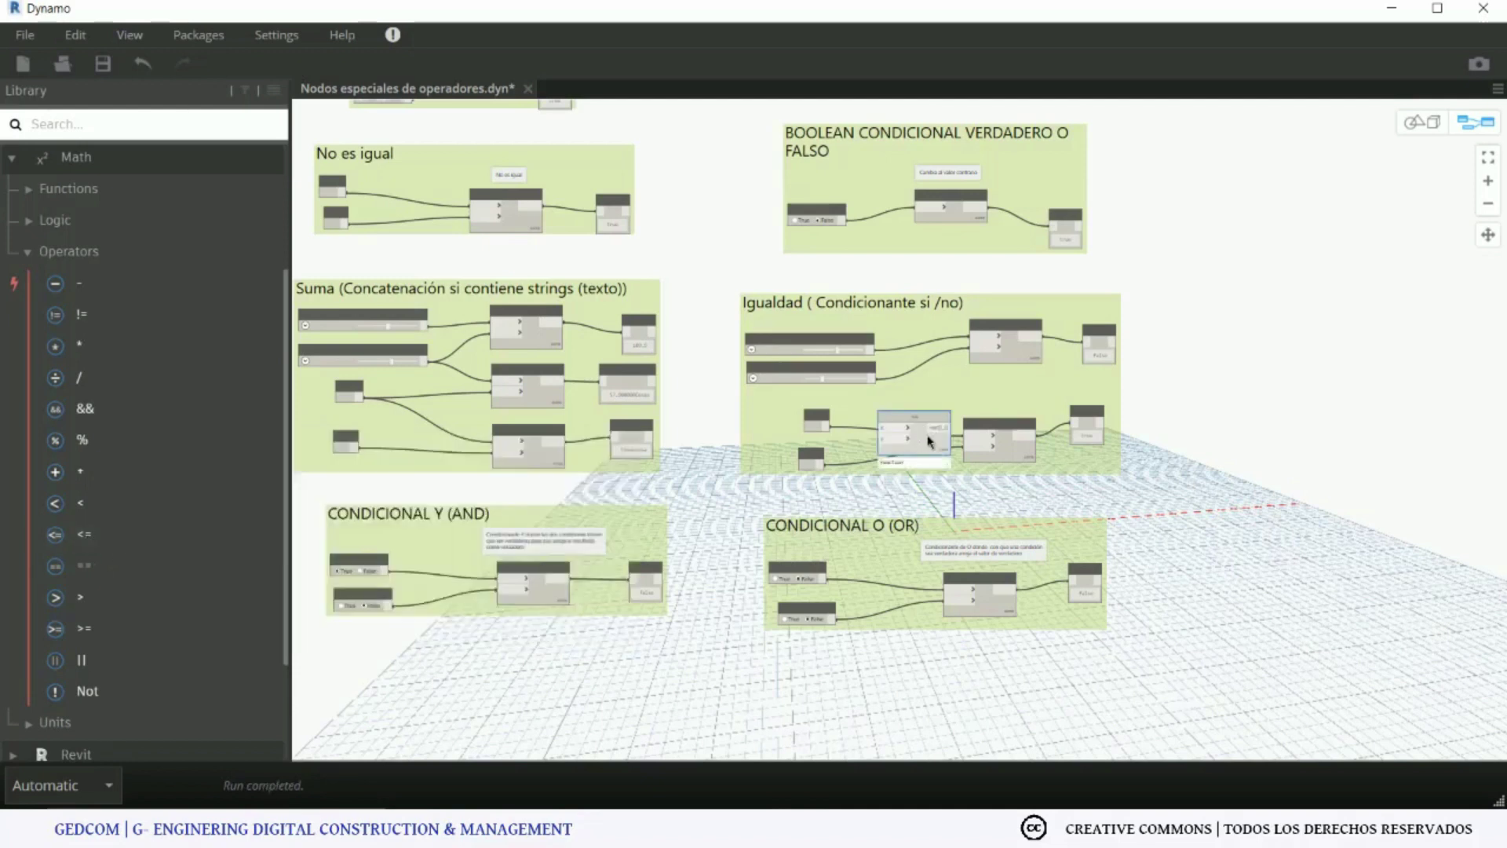
pyautogui.moveTo(928, 441); pyautogui.dragTo(559, 690)
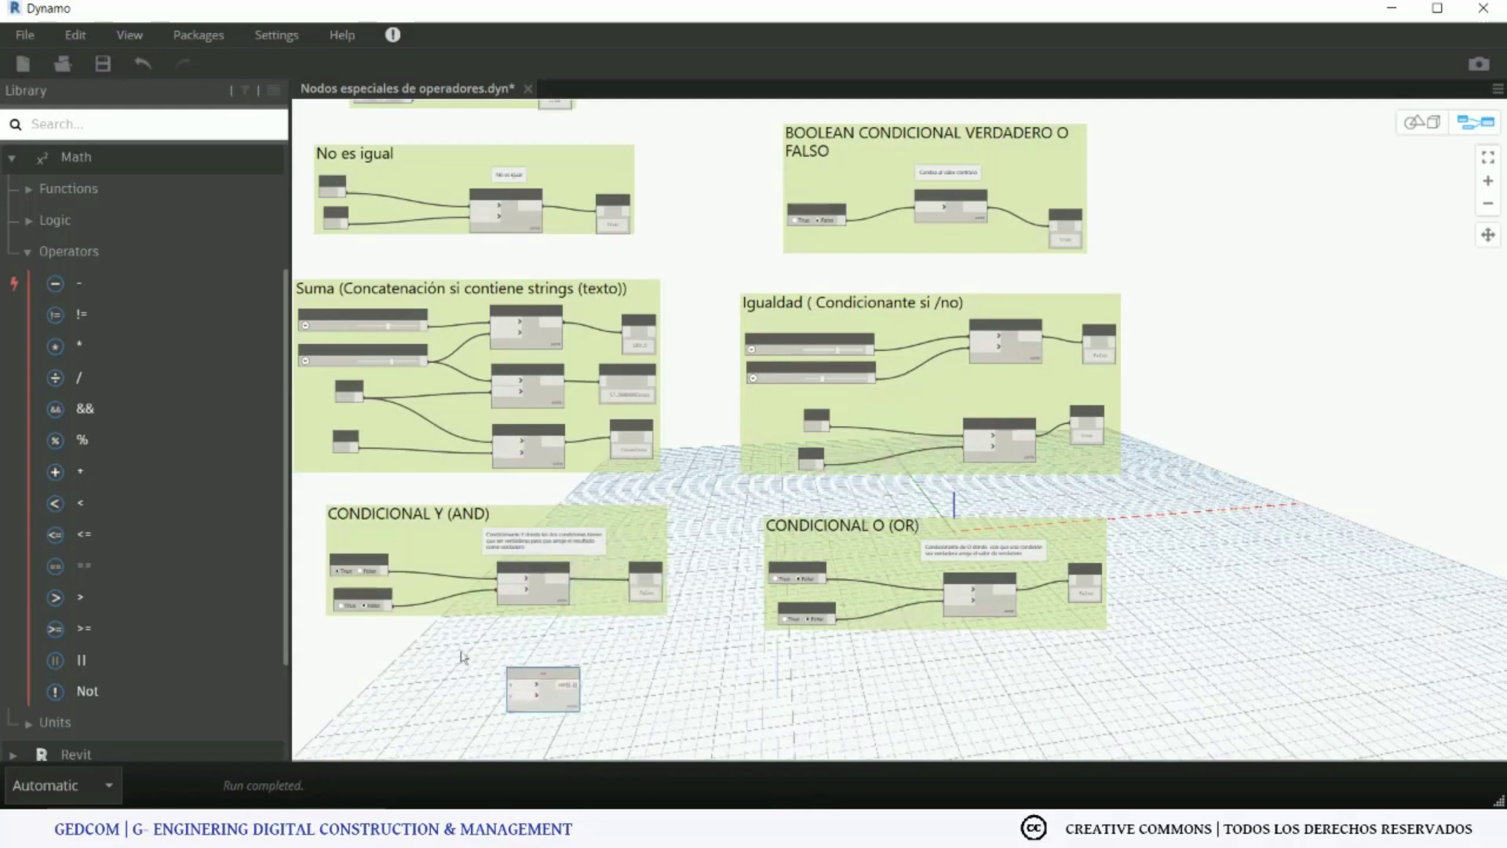
pyautogui.scroll(2, 549, 659)
pyautogui.scroll(3, 616, 660)
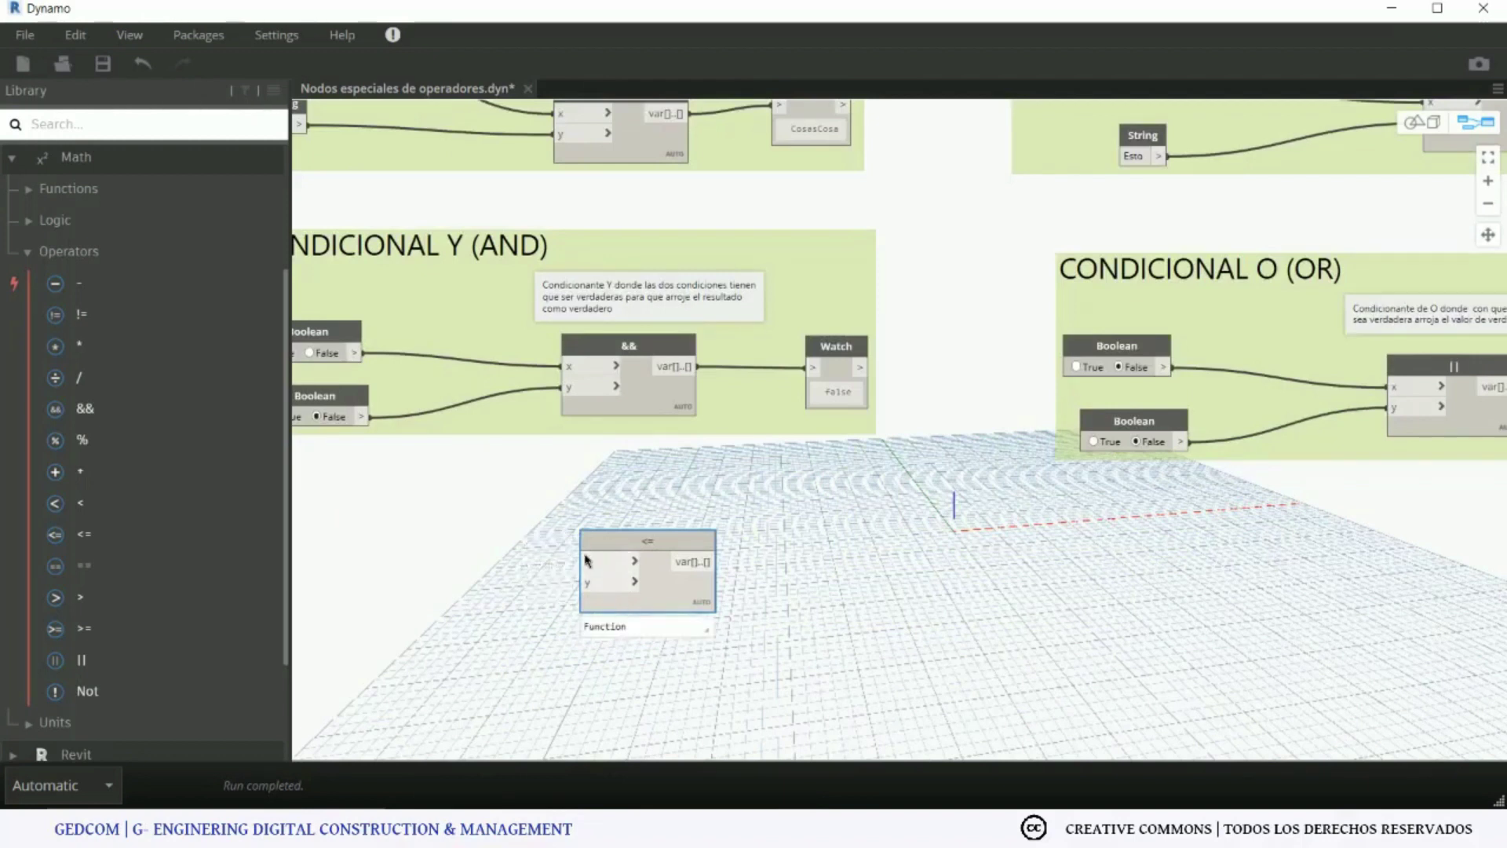
pyautogui.scroll(-2, 436, 534)
pyautogui.scroll(-1, 559, 548)
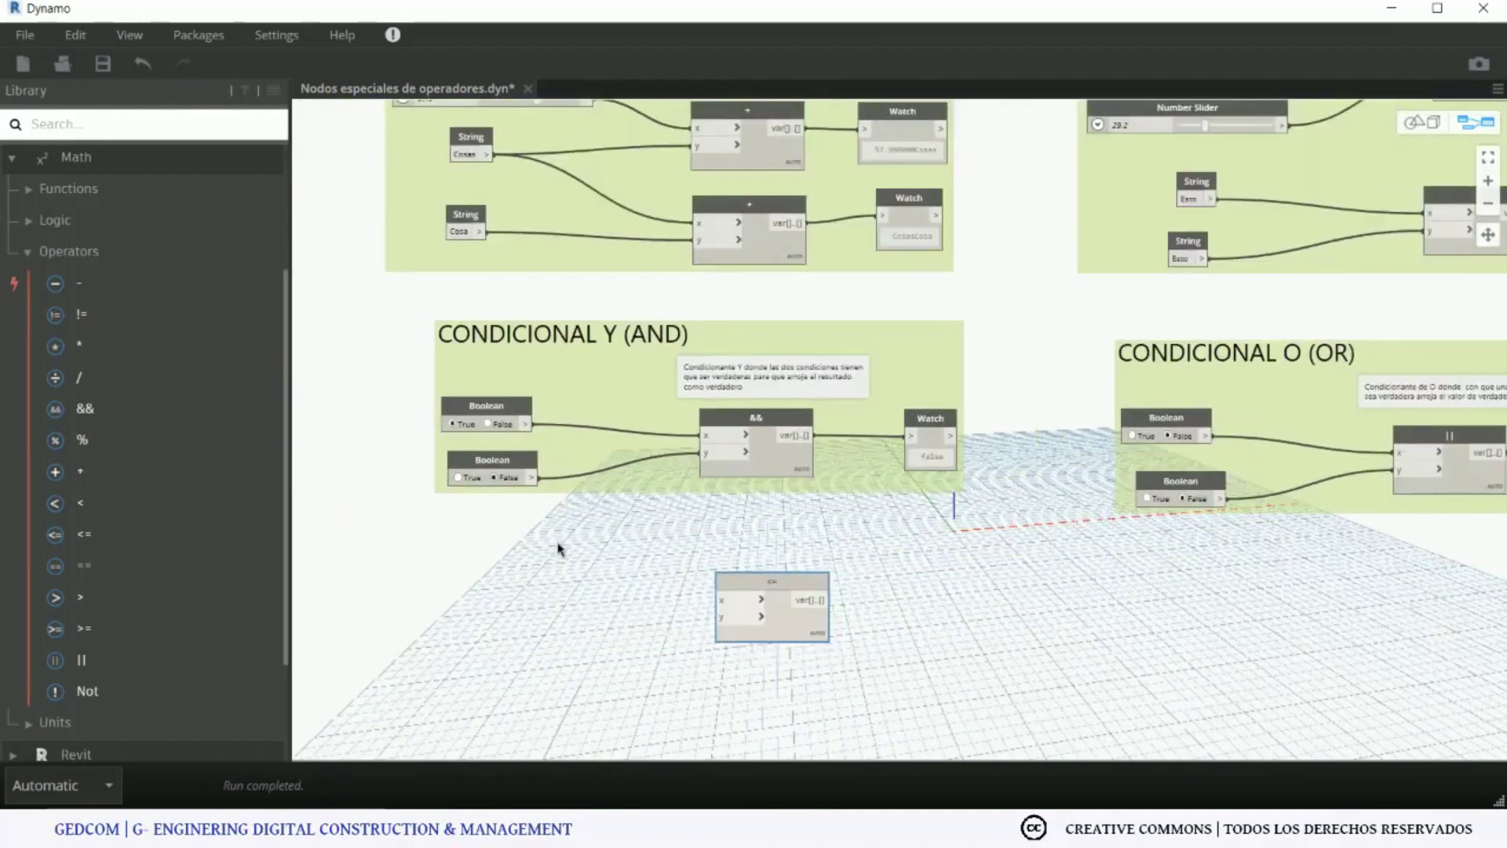